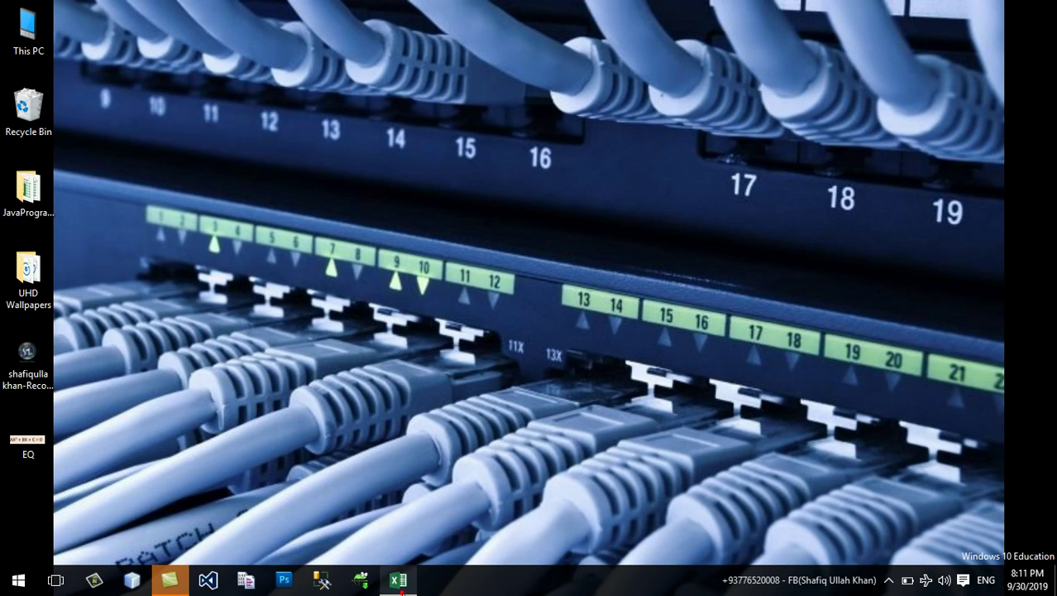
Close the Document Recovery pane and choose to remove the recovered files.
{"action": "left_click", "coordinate": [398, 580]}
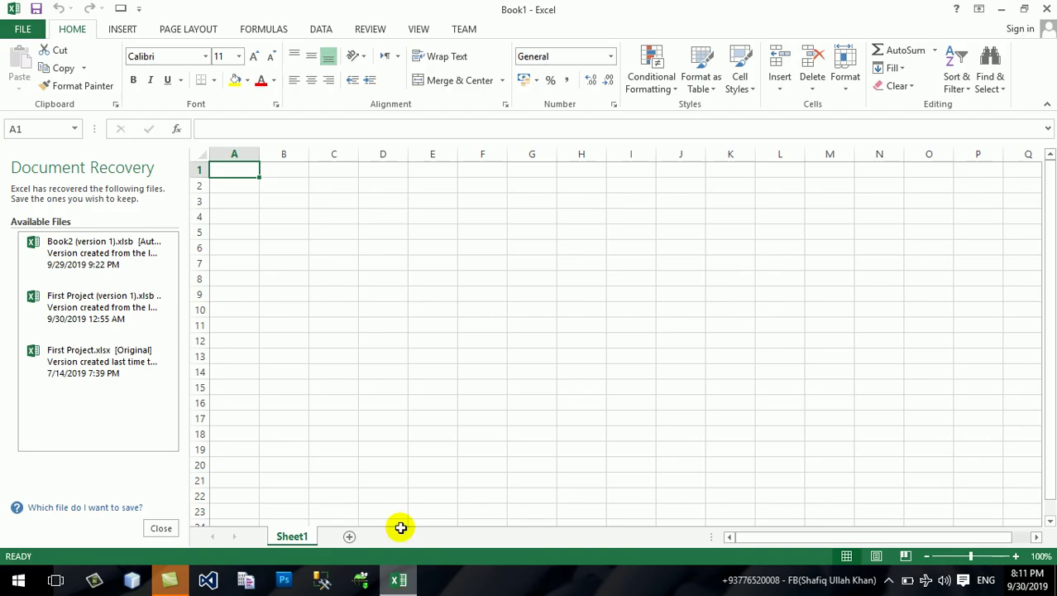
{"action": "left_click", "coordinate": [172, 529]}
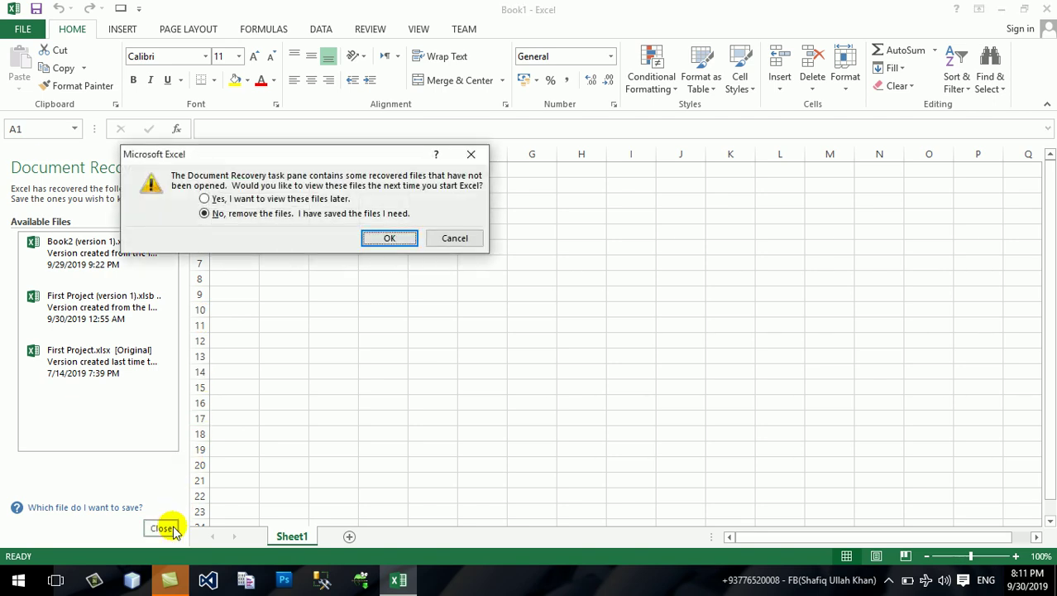
{"action": "left_click", "coordinate": [387, 238]}
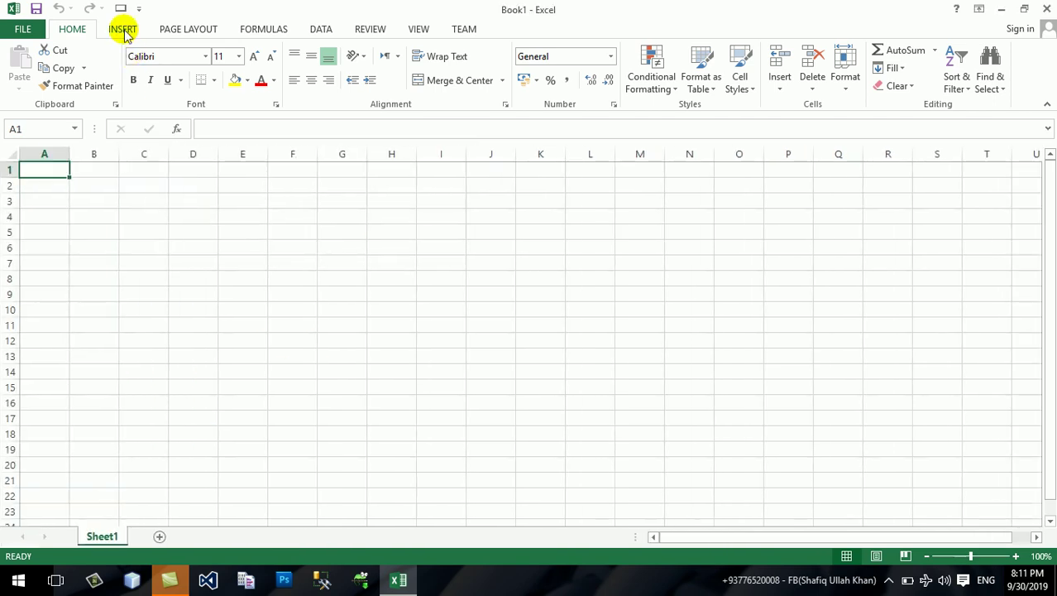
Start the row 4 headers, entering LibID in A4 and continuing into B4.
{"action": "left_click", "coordinate": [124, 29]}
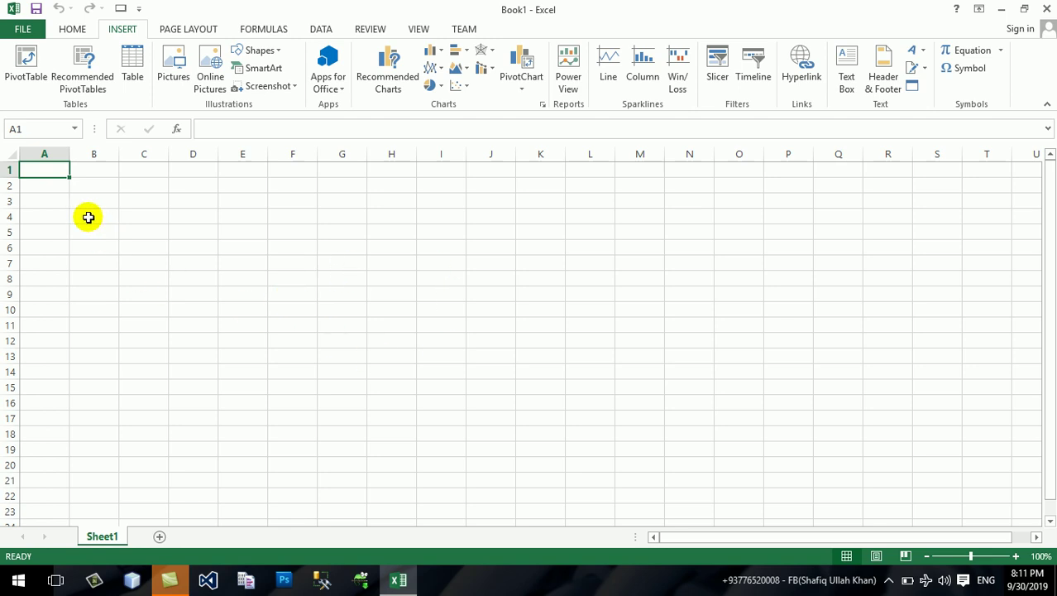
{"action": "left_click", "coordinate": [48, 216]}
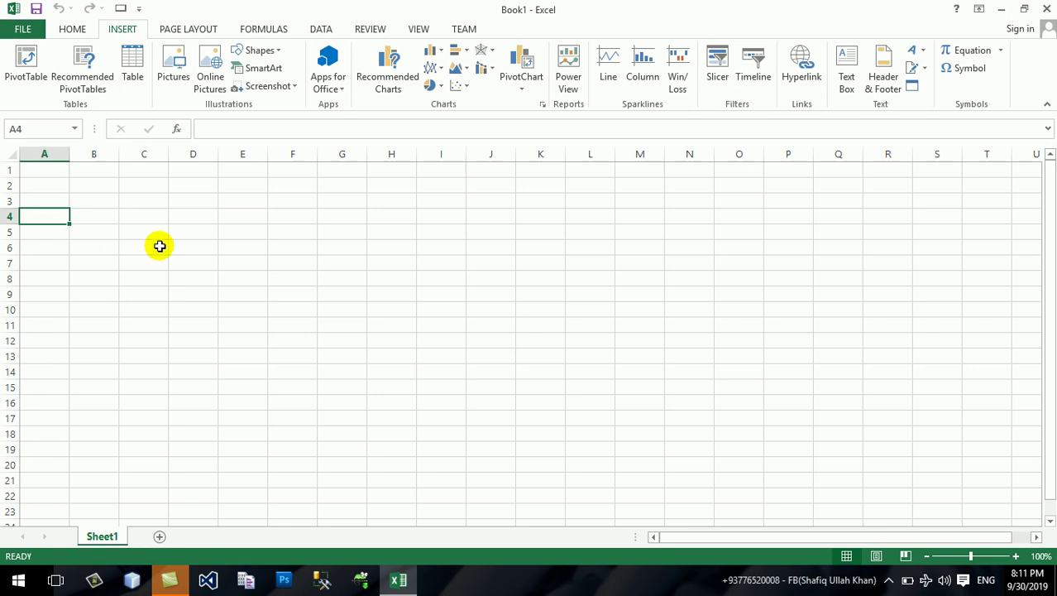
{"action": "type", "text": "LibID"}
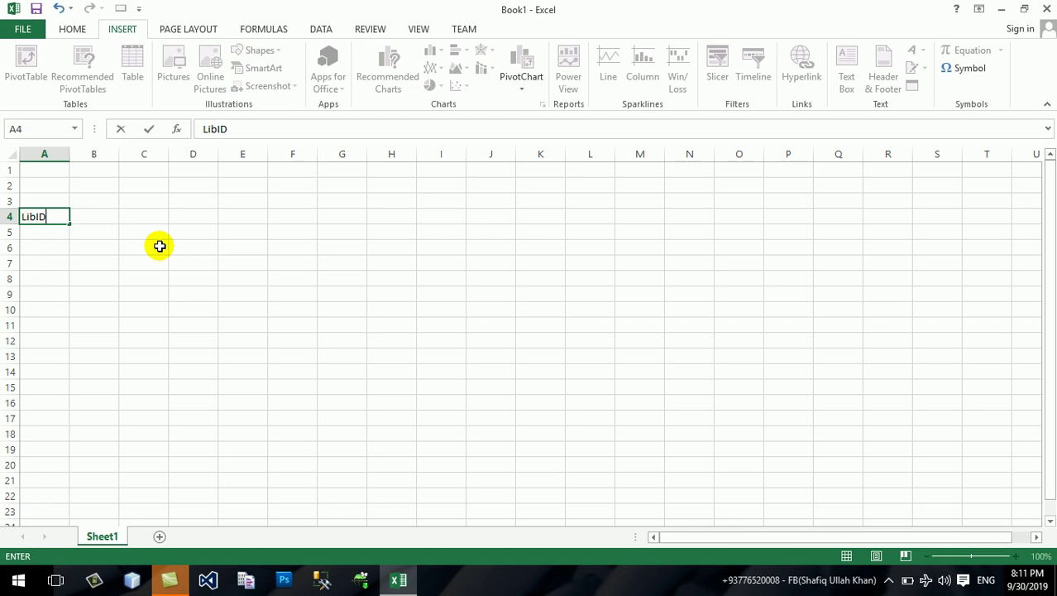
{"action": "key", "text": "Tab"}
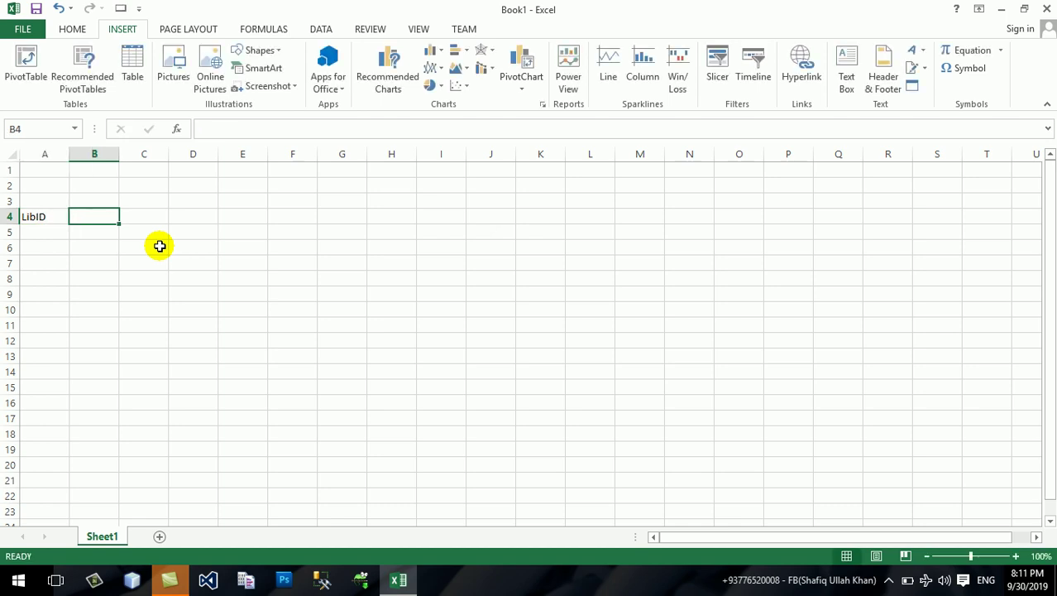
{"action": "type", "text": "IIA"}
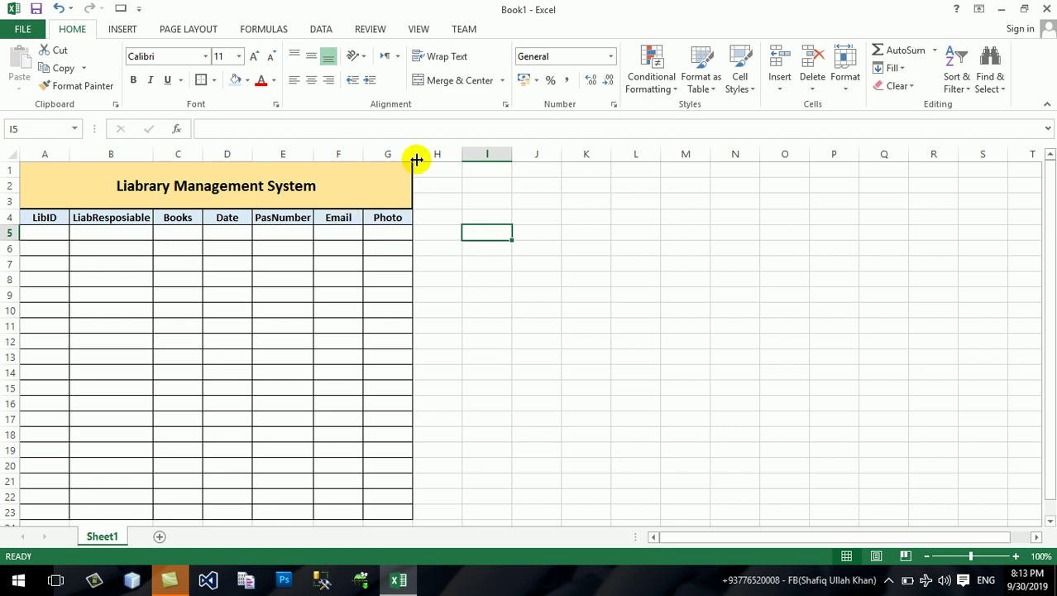
Select G4 through H11 as the Photo area range.
{"action": "left_click", "coordinate": [393, 230]}
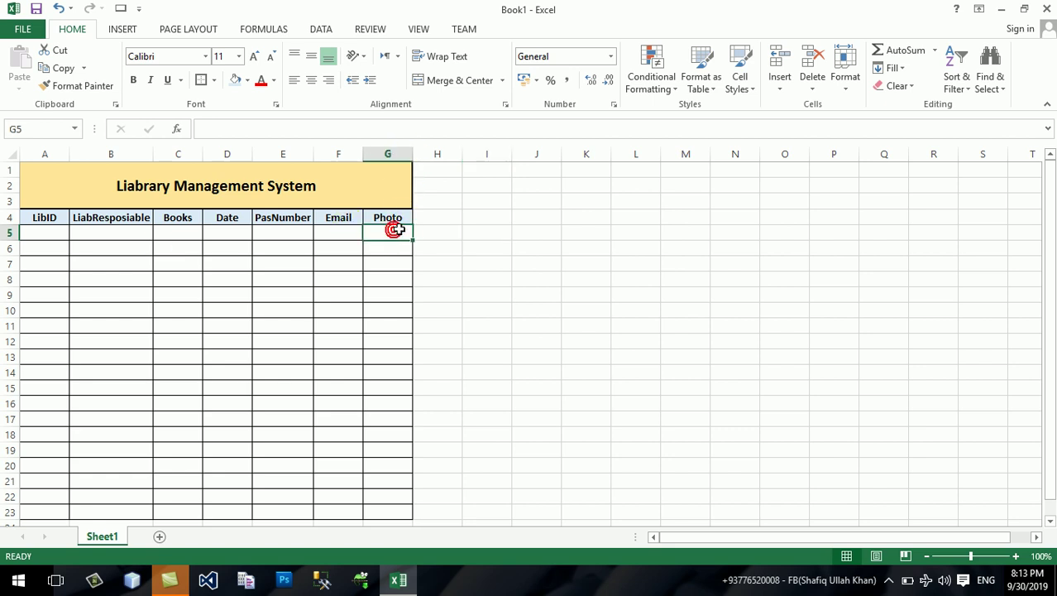
{"action": "mouse_move", "coordinate": [404, 183]}
{"action": "left_mouse_down"}
{"action": "mouse_move", "coordinate": [435, 273]}
{"action": "mouse_move", "coordinate": [406, 226]}
{"action": "mouse_move", "coordinate": [422, 258]}
{"action": "mouse_move", "coordinate": [426, 325]}
{"action": "left_mouse_up"}
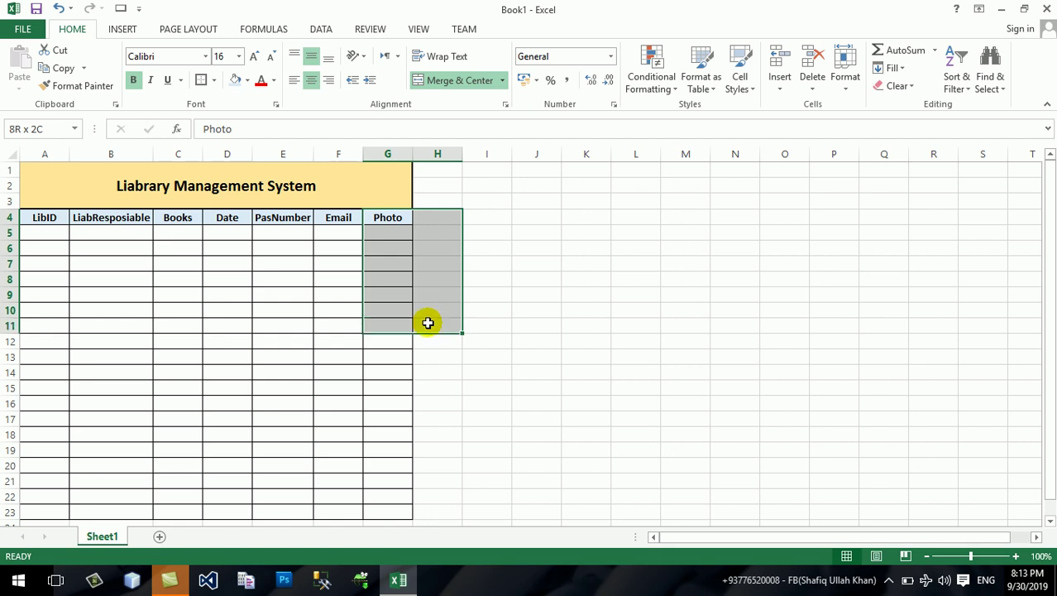
Merge G5:H12 into one photo box and merge-center Photo across G4:H4.
{"action": "left_click", "coordinate": [431, 83]}
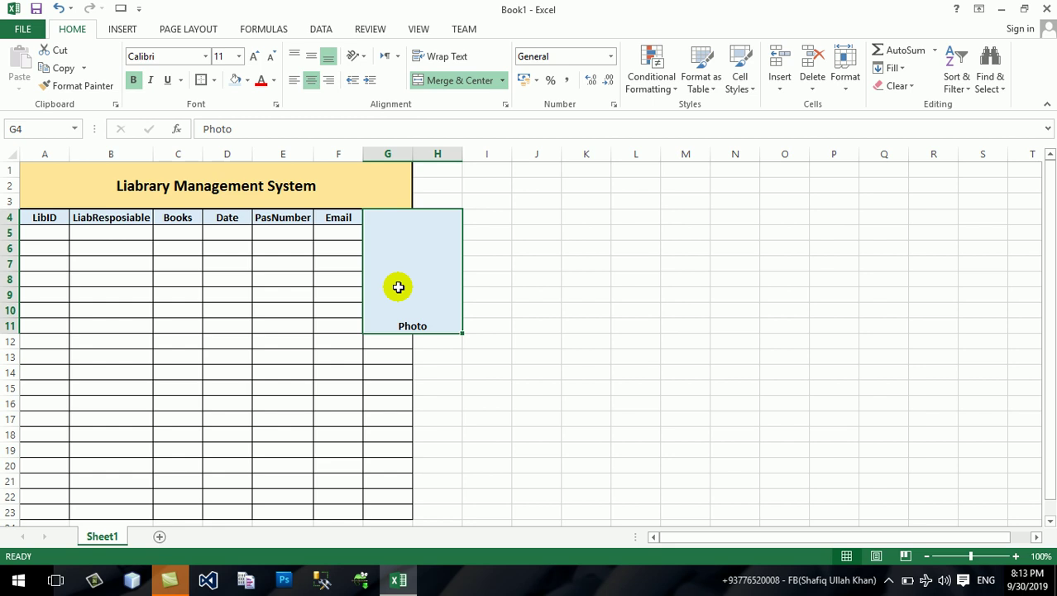
{"action": "key", "text": "ctrl+z"}
{"action": "mouse_move", "coordinate": [386, 233]}
{"action": "left_mouse_down"}
{"action": "mouse_move", "coordinate": [444, 356]}
{"action": "mouse_move", "coordinate": [437, 347]}
{"action": "left_mouse_up"}
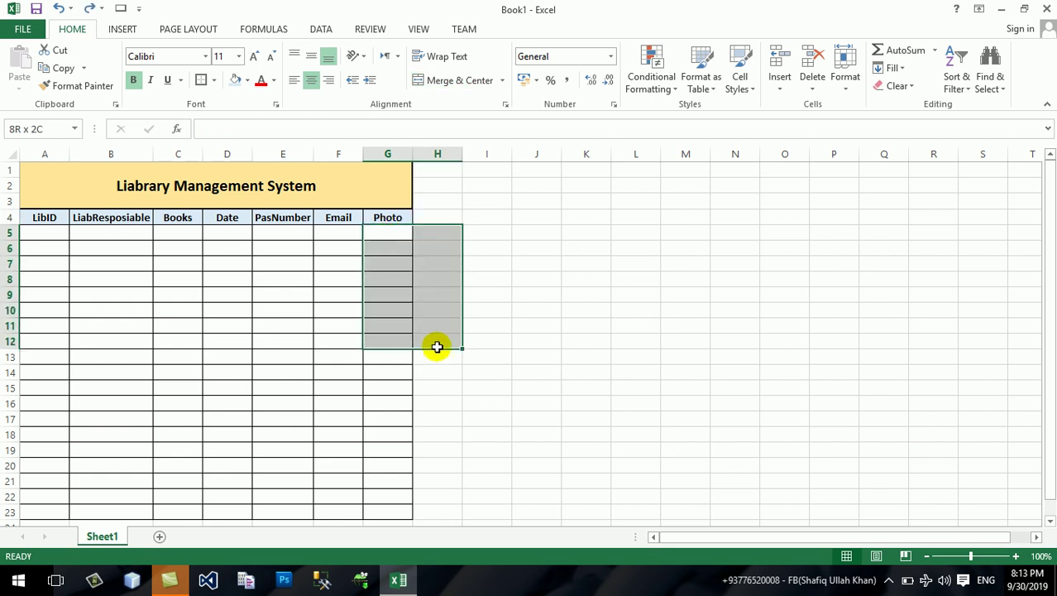
{"action": "left_click", "coordinate": [452, 85]}
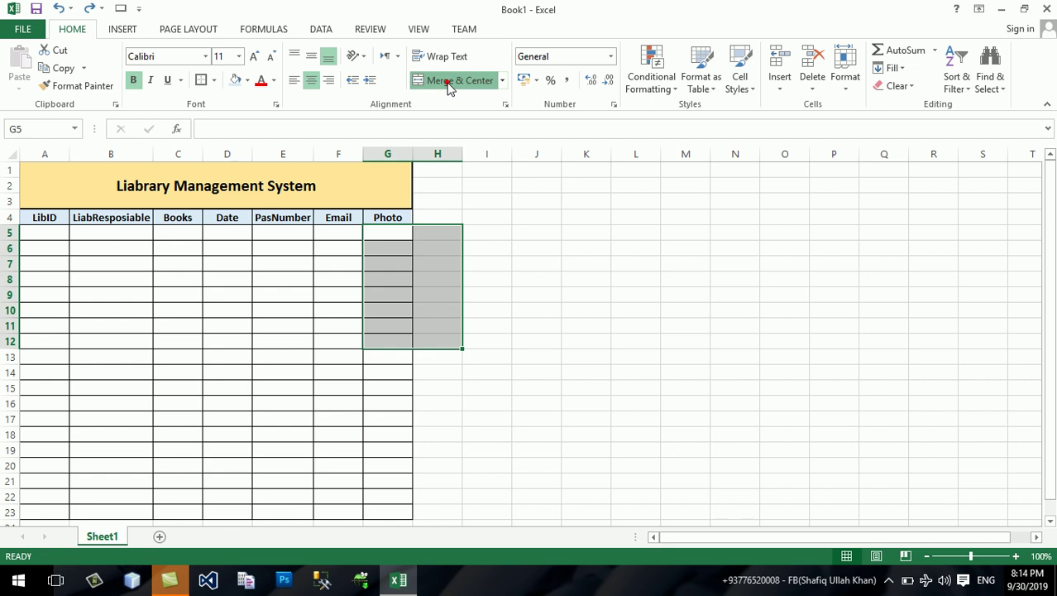
{"action": "left_click", "coordinate": [401, 215]}
{"action": "left_click_drag", "start_coordinate": [401, 215], "coordinate": [420, 217]}
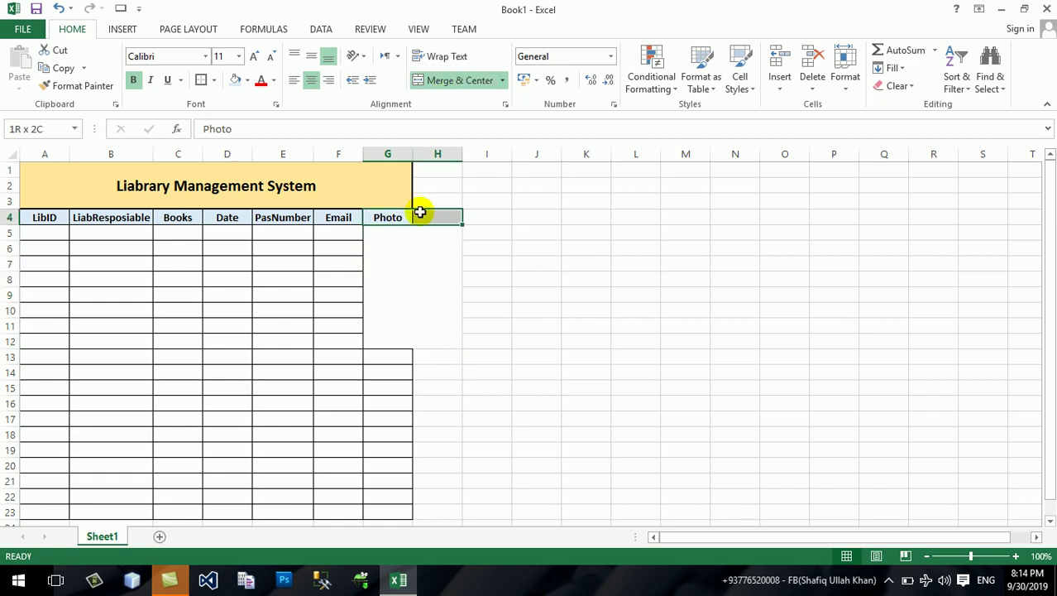
{"action": "left_click", "coordinate": [453, 80]}
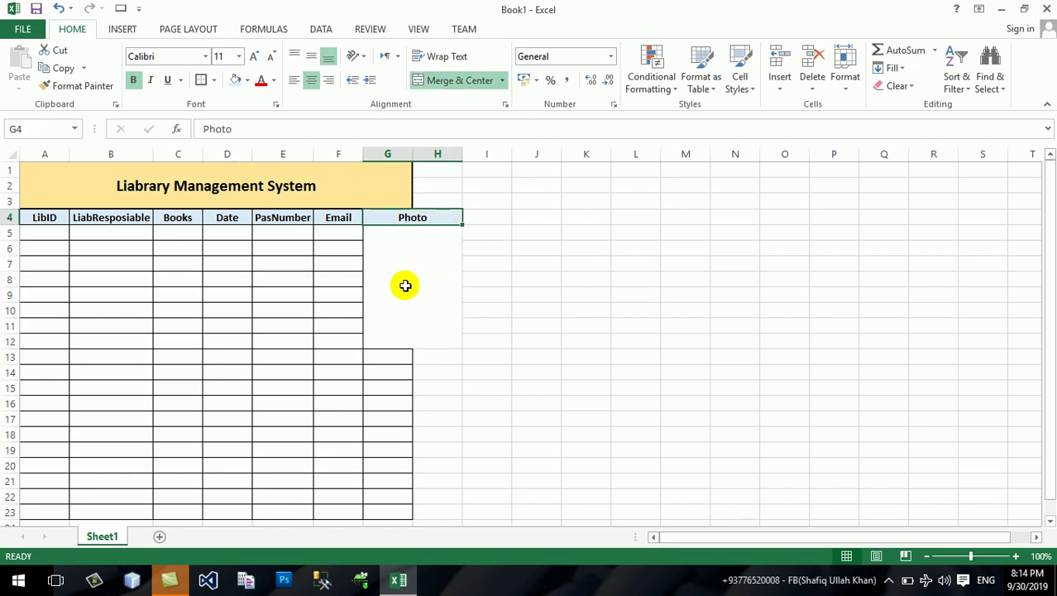
Apply All Borders to G13:H23 beneath the photo box.
{"action": "mouse_move", "coordinate": [387, 355]}
{"action": "left_mouse_down"}
{"action": "mouse_move", "coordinate": [441, 434]}
{"action": "mouse_move", "coordinate": [440, 463]}
{"action": "left_mouse_up"}
{"action": "left_click", "coordinate": [215, 80]}
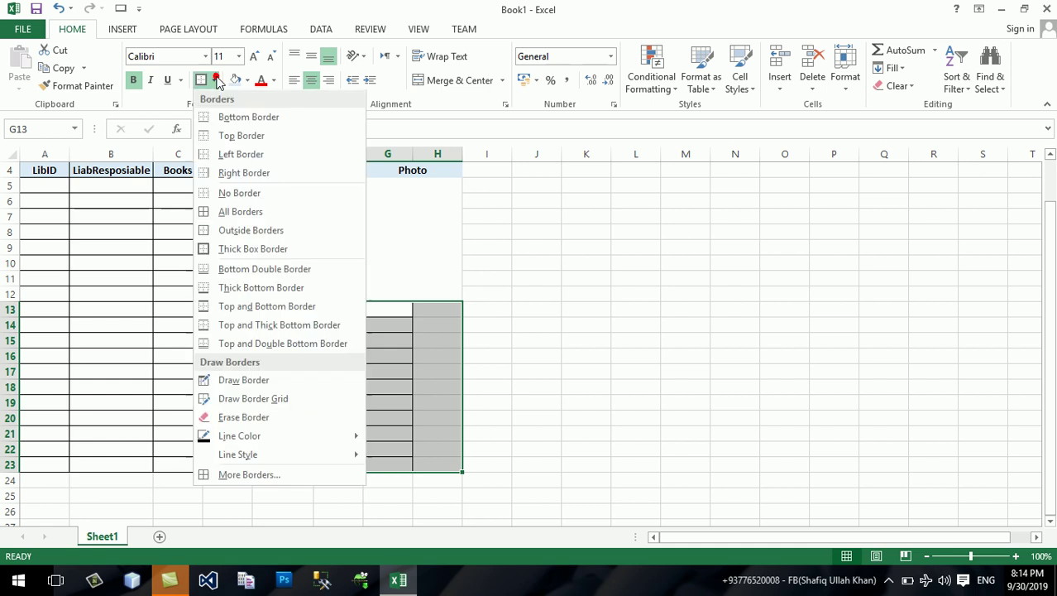
{"action": "left_click", "coordinate": [227, 213]}
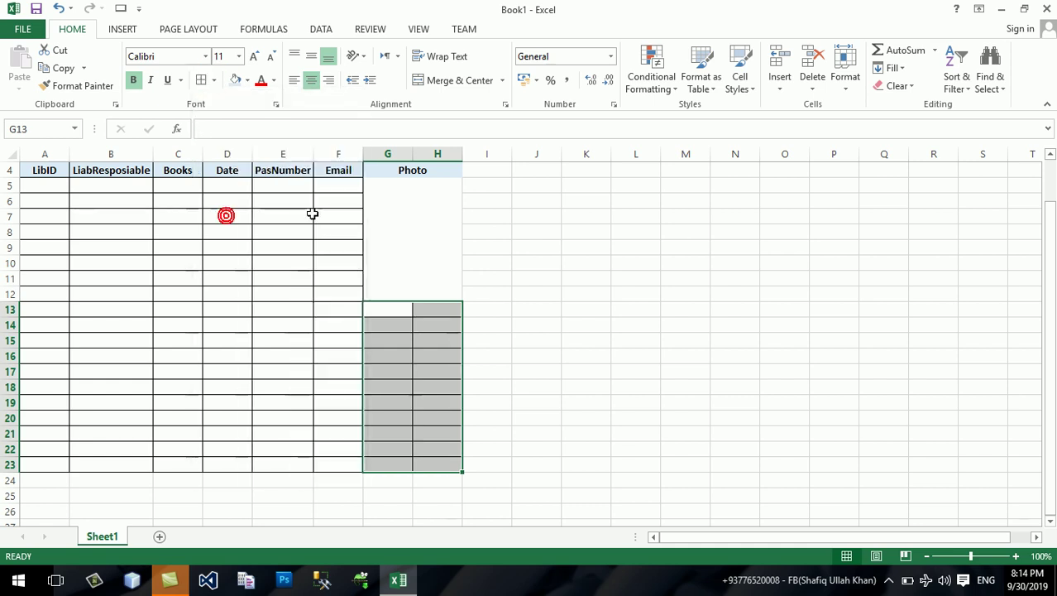
{"action": "left_click", "coordinate": [393, 222]}
{"action": "left_click", "coordinate": [420, 287]}
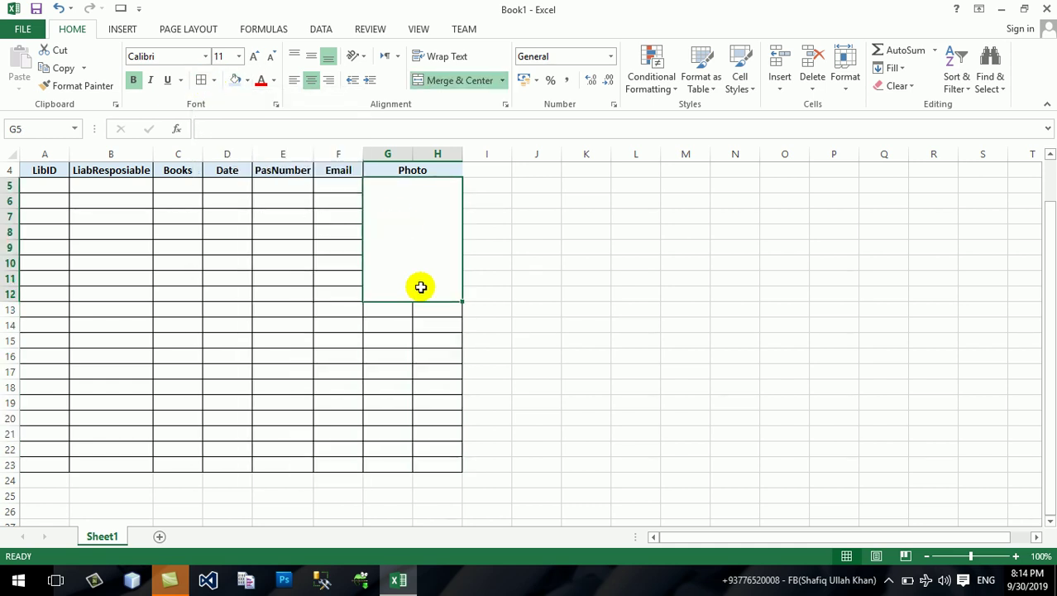
{"action": "left_click", "coordinate": [571, 279]}
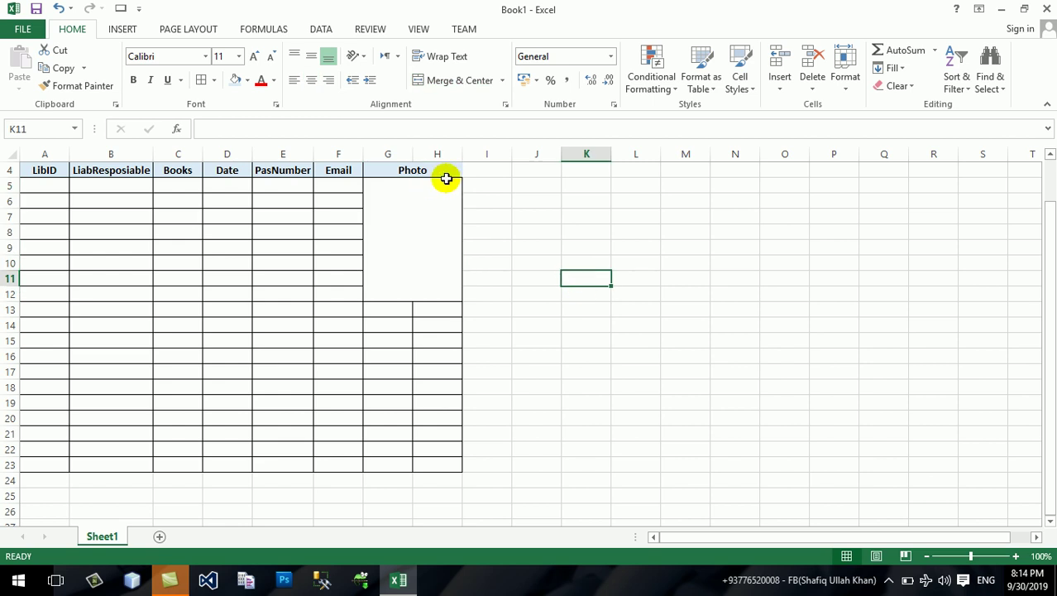
{"action": "left_click", "coordinate": [442, 170]}
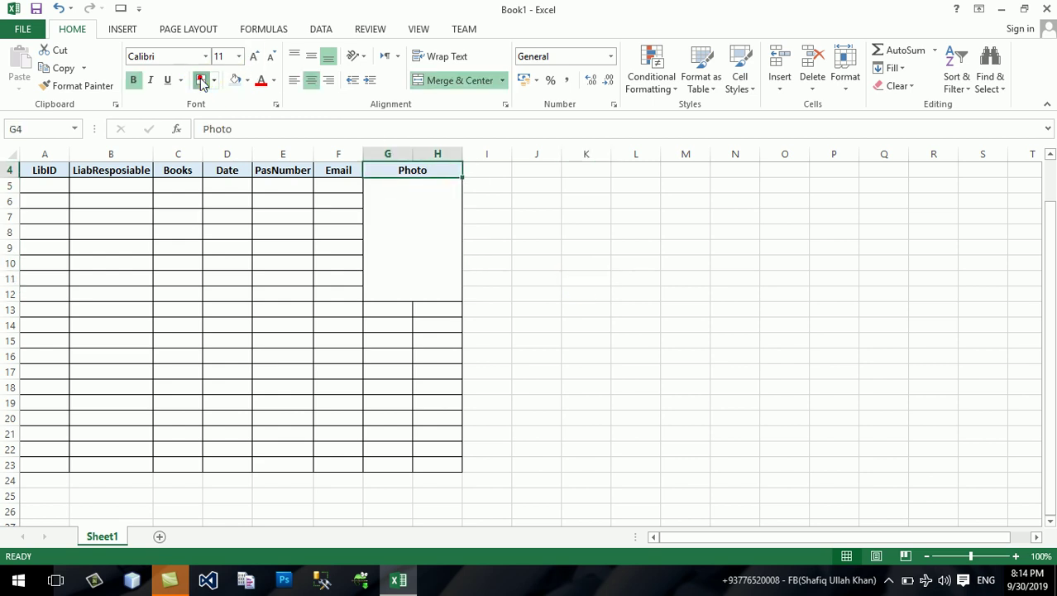
Re-merge and center the title across A1:H3 so it includes column H.
{"action": "left_click", "coordinate": [299, 292]}
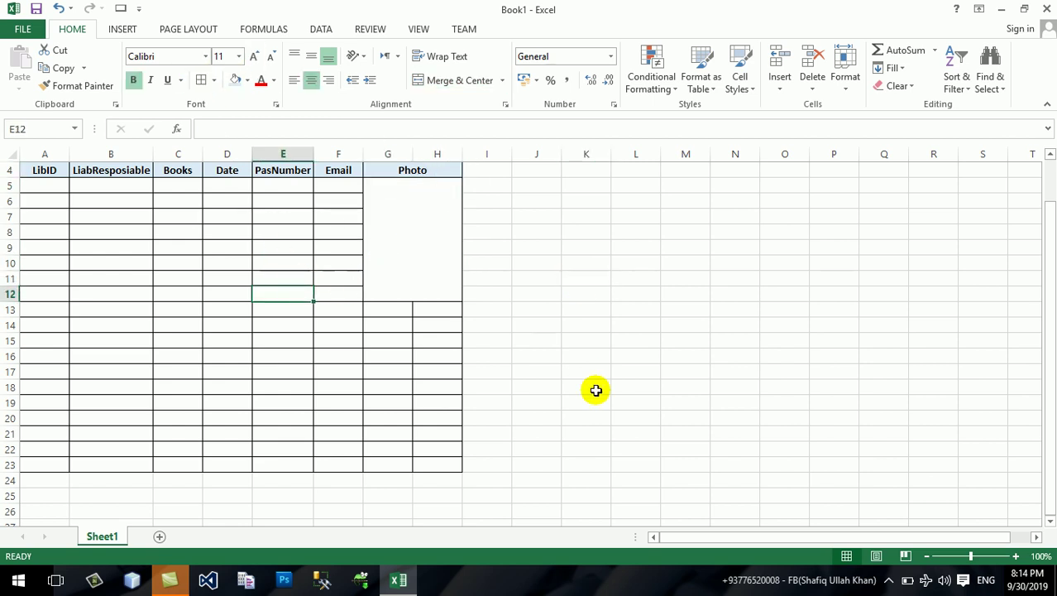
{"action": "key", "text": "Up"}
{"action": "key", "text": "Up"}
{"action": "key", "text": "Up"}
{"action": "key", "text": "Up"}
{"action": "key", "text": "Up"}
{"action": "key", "text": "Up"}
{"action": "key", "text": "Up"}
{"action": "key", "text": "Up"}
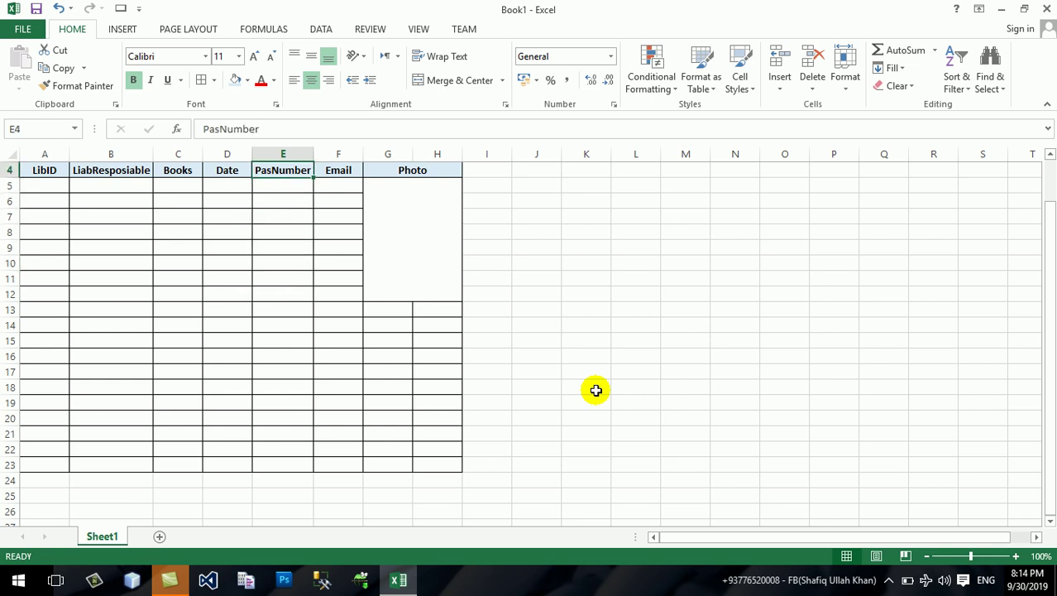
{"action": "key", "text": "Up"}
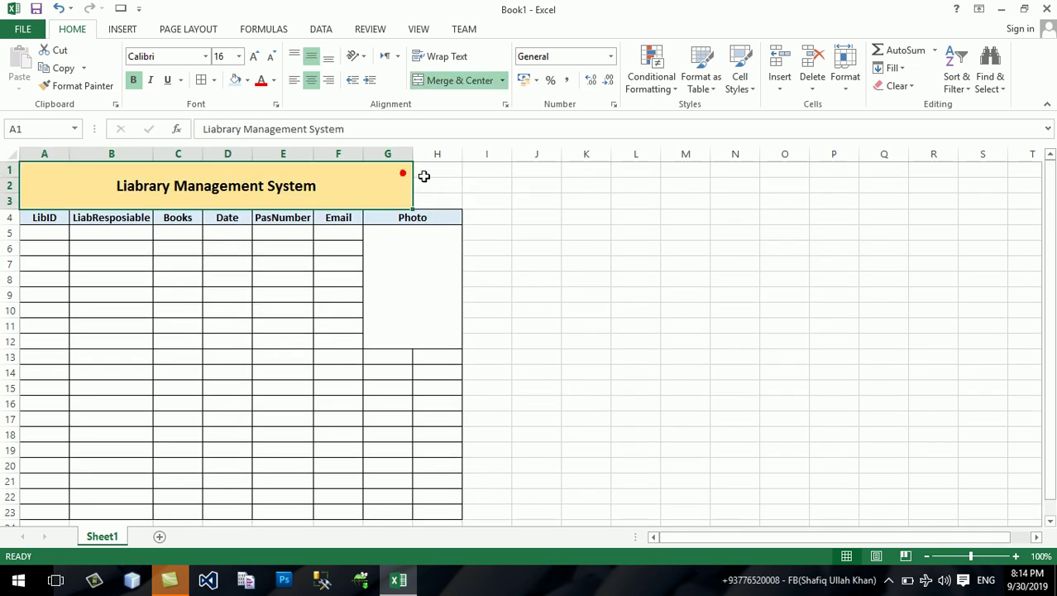
{"action": "left_click_drag", "start_coordinate": [422, 173], "coordinate": [438, 179]}
{"action": "left_click", "coordinate": [460, 80]}
{"action": "left_click", "coordinate": [458, 82]}
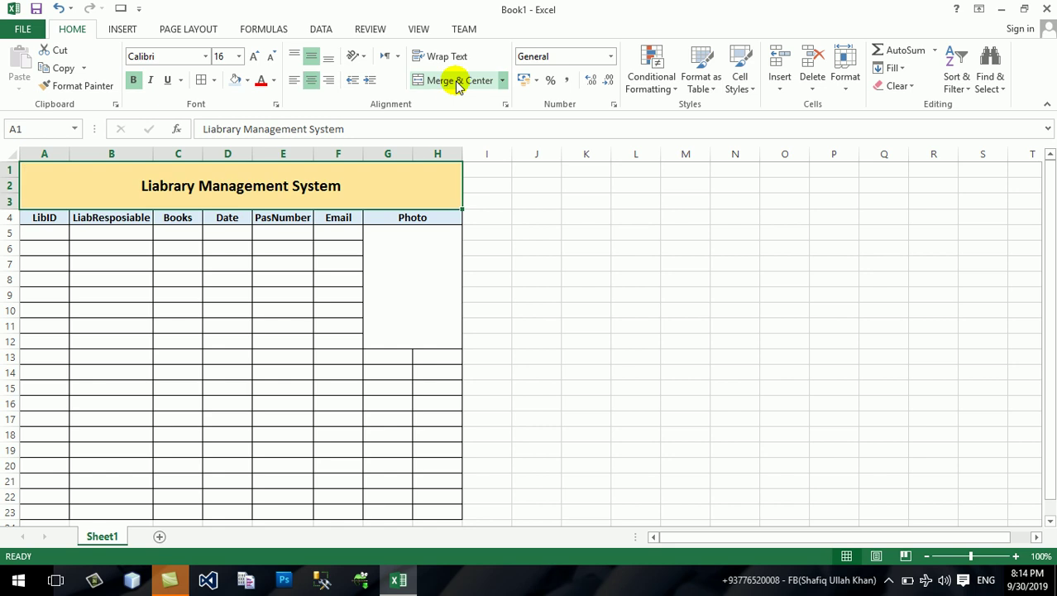
{"action": "left_click", "coordinate": [314, 311]}
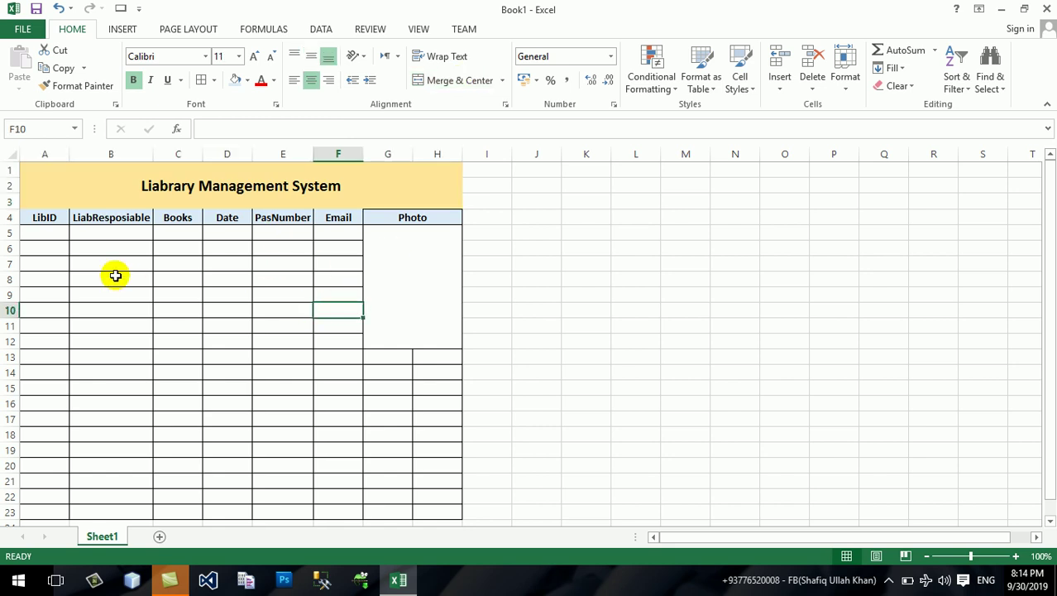
{"action": "left_click", "coordinate": [49, 232]}
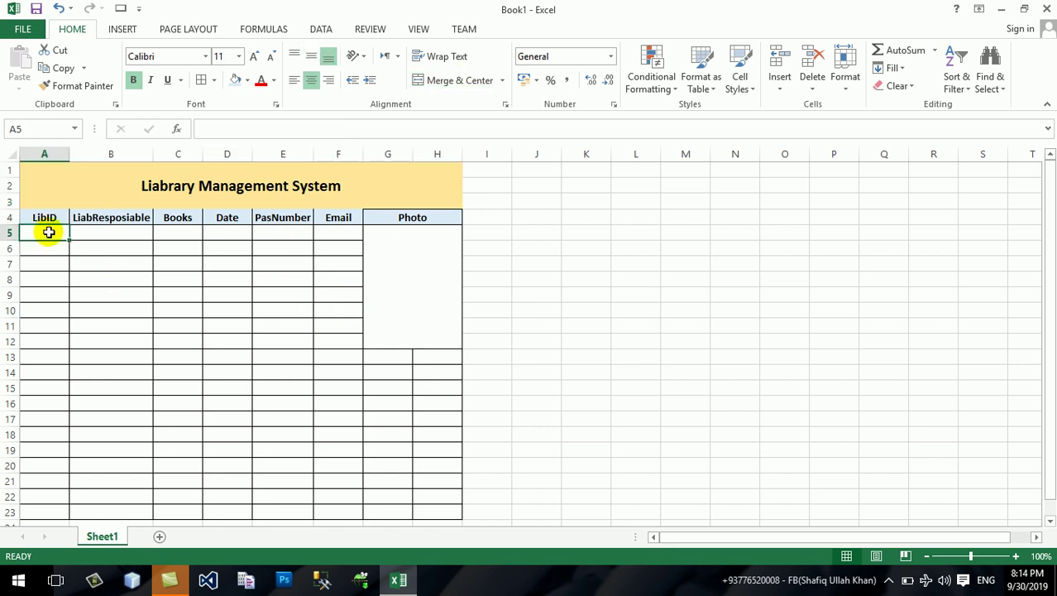
Fill row 5 with CE12, the responsible person's name, BBA, today's date, 987 and an e-mail address.
{"action": "type", "text": "CE12"}
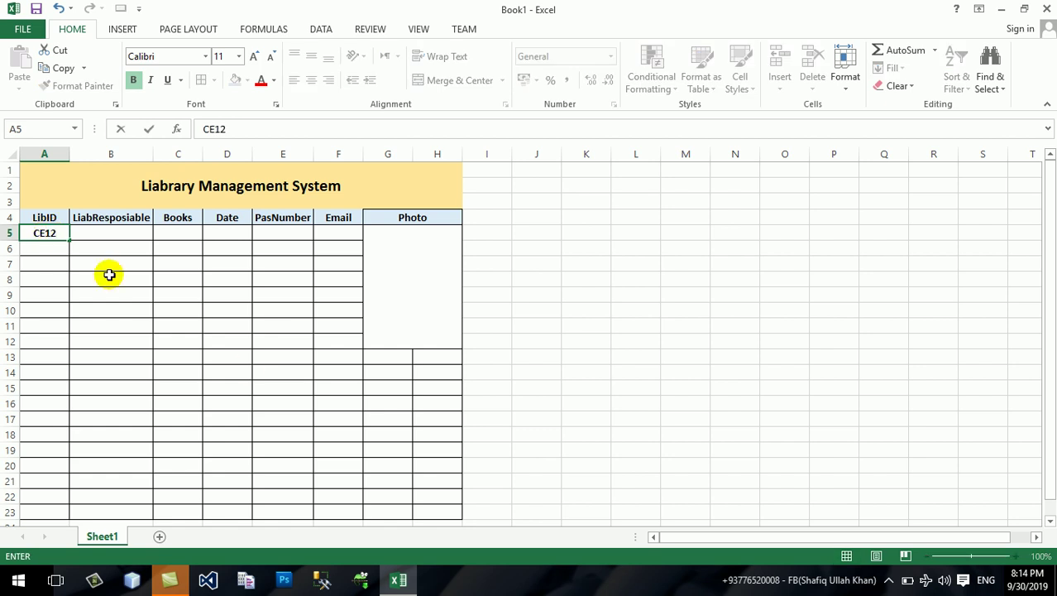
{"action": "key", "text": "Tab"}
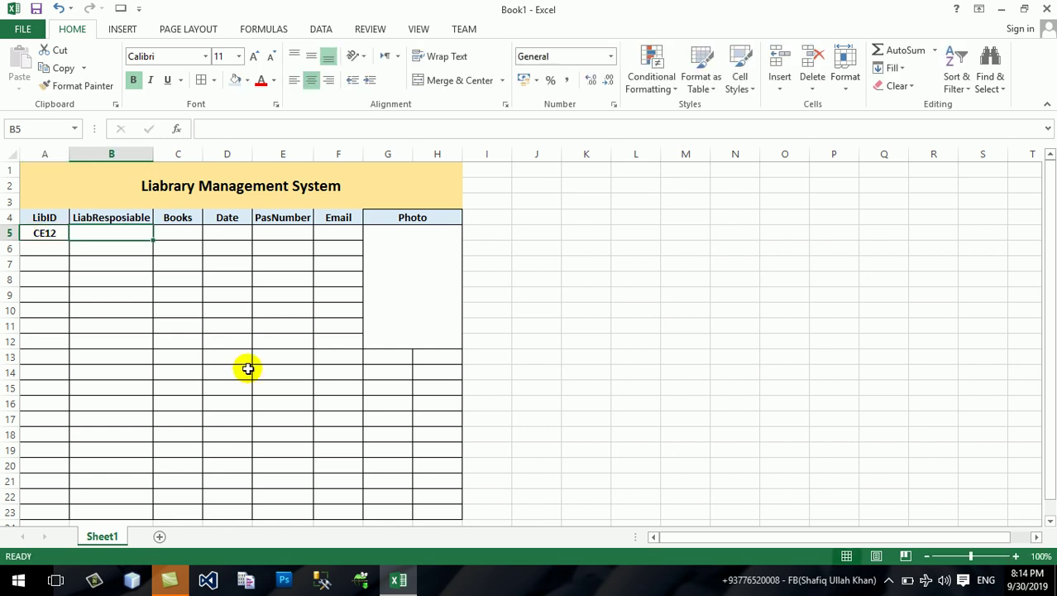
{"action": "type", "text": "h"}
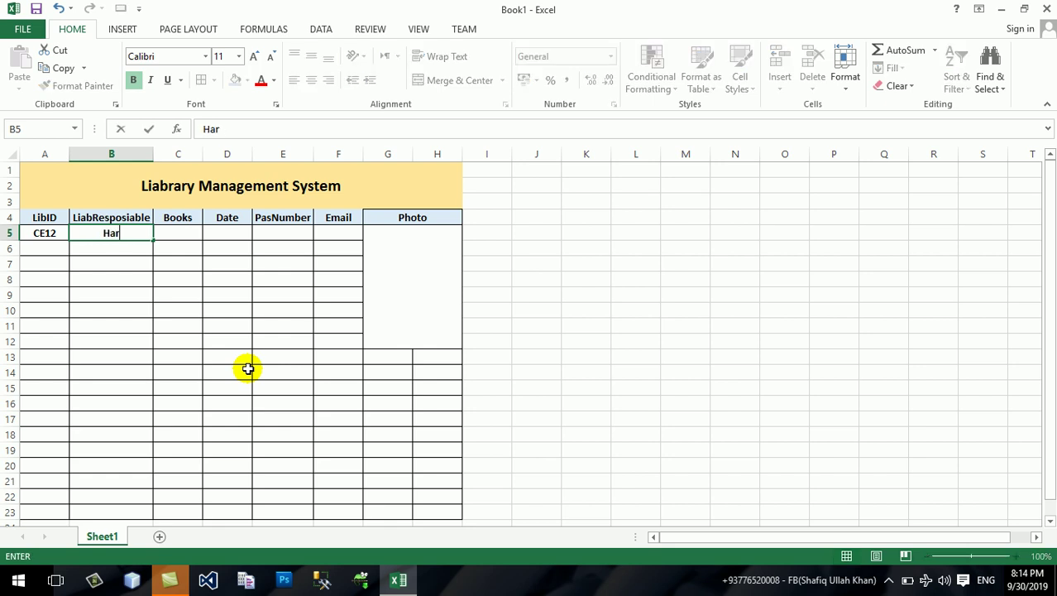
{"action": "key", "text": "Tab"}
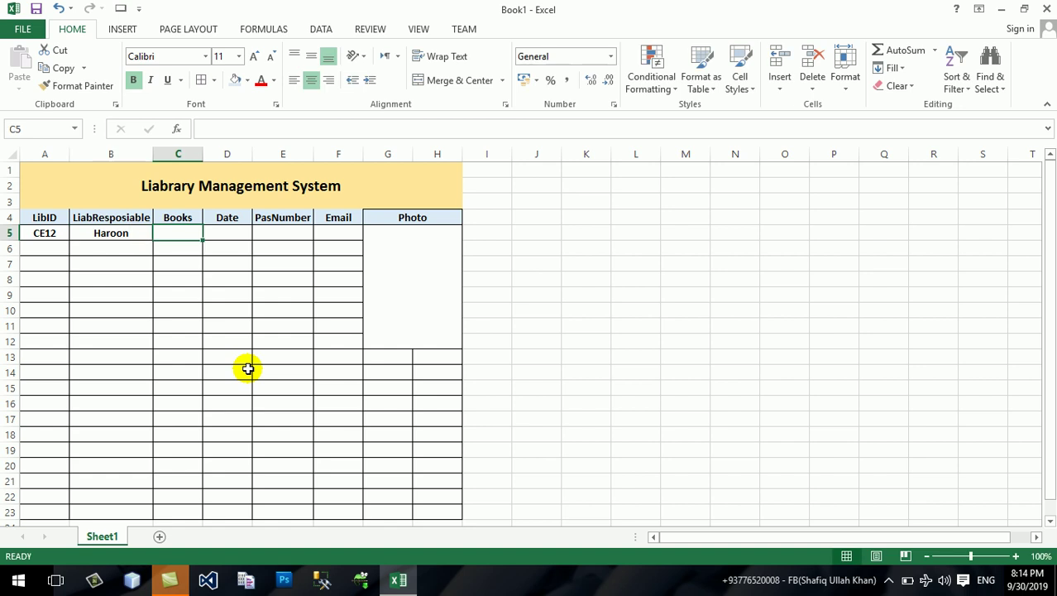
{"action": "type", "text": "BBA"}
{"action": "key", "text": "Tab"}
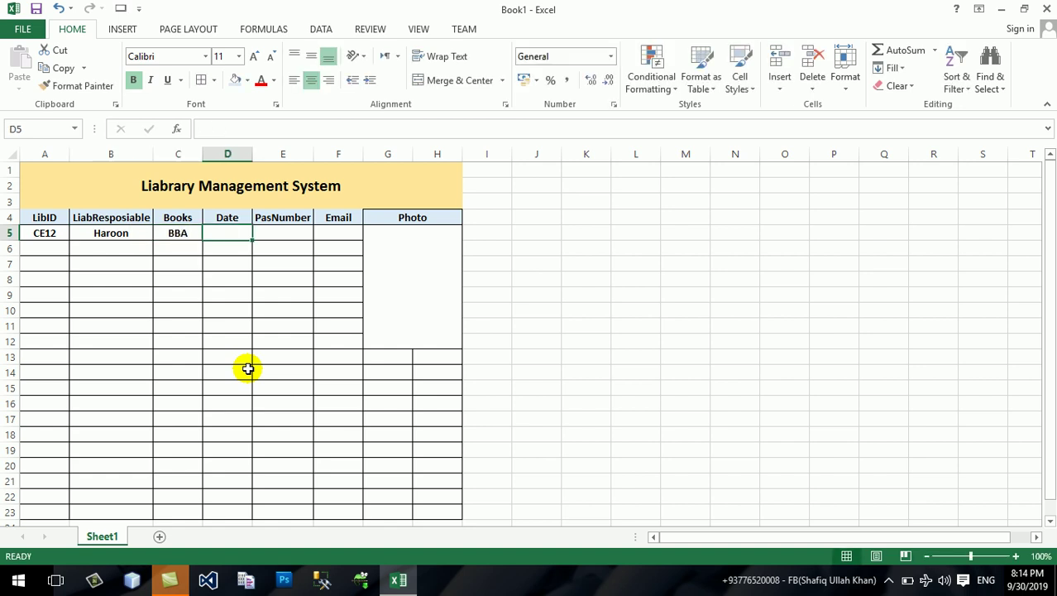
{"action": "key", "text": "ctrl+semicolon"}
{"action": "key", "text": "Tab"}
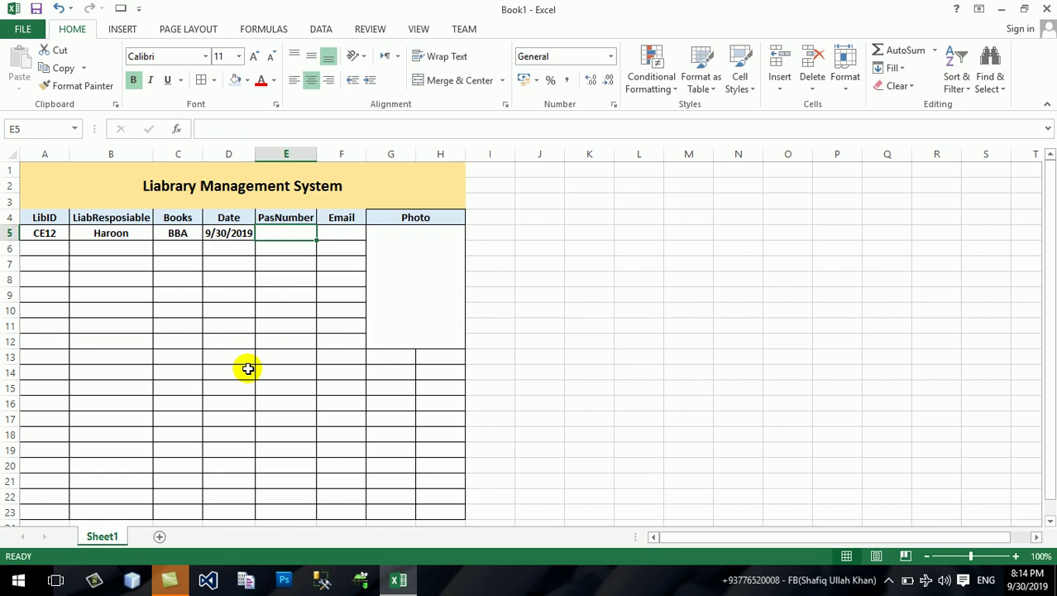
{"action": "type", "text": "0987"}
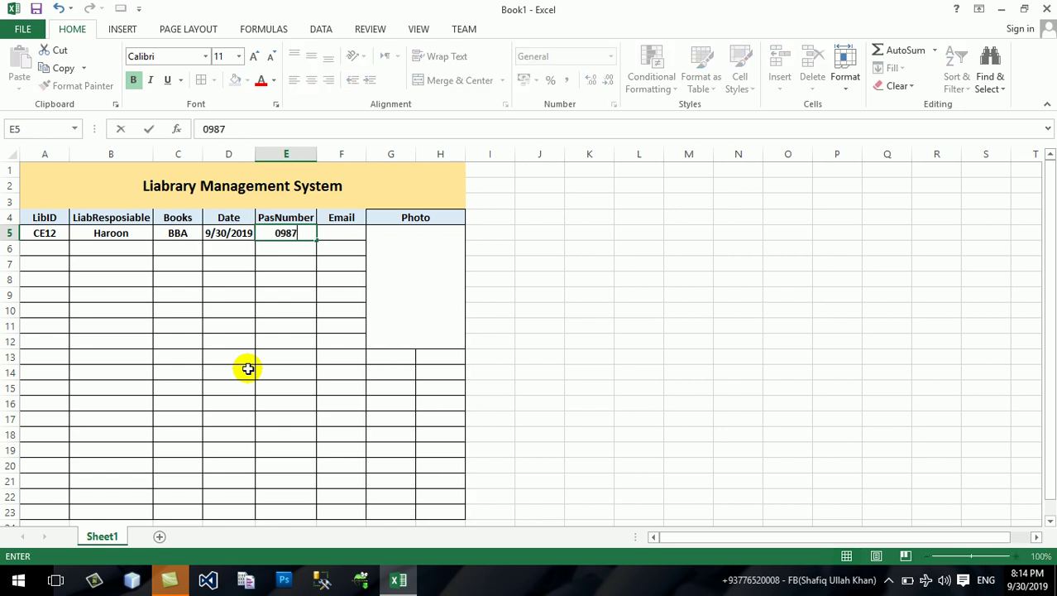
{"action": "key", "text": "Tab"}
{"action": "type", "text": "h"}
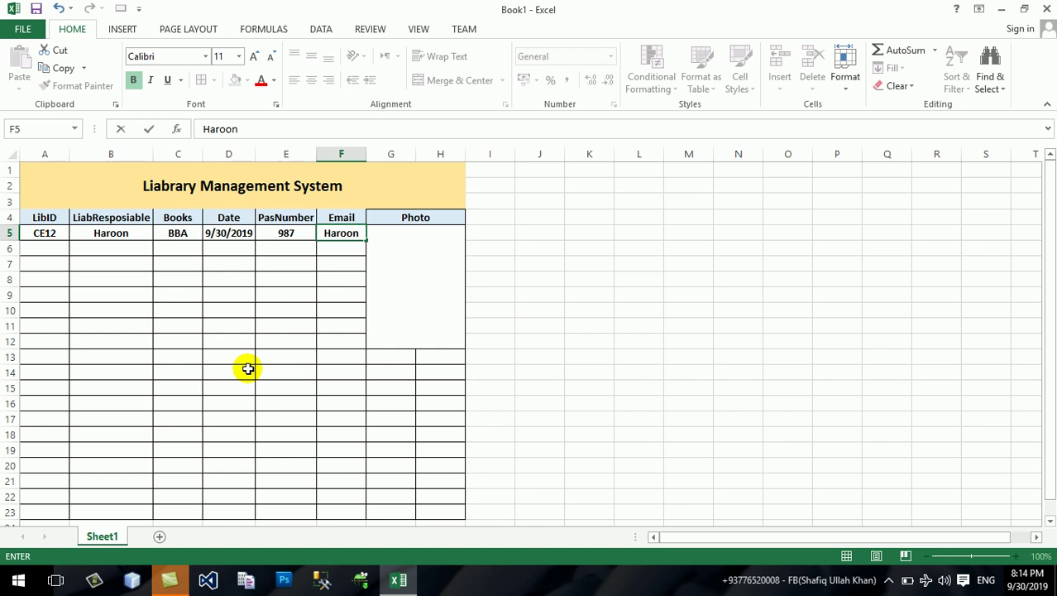
{"action": "type", "text": "Gmail.comn"}
{"action": "key", "text": "Return"}
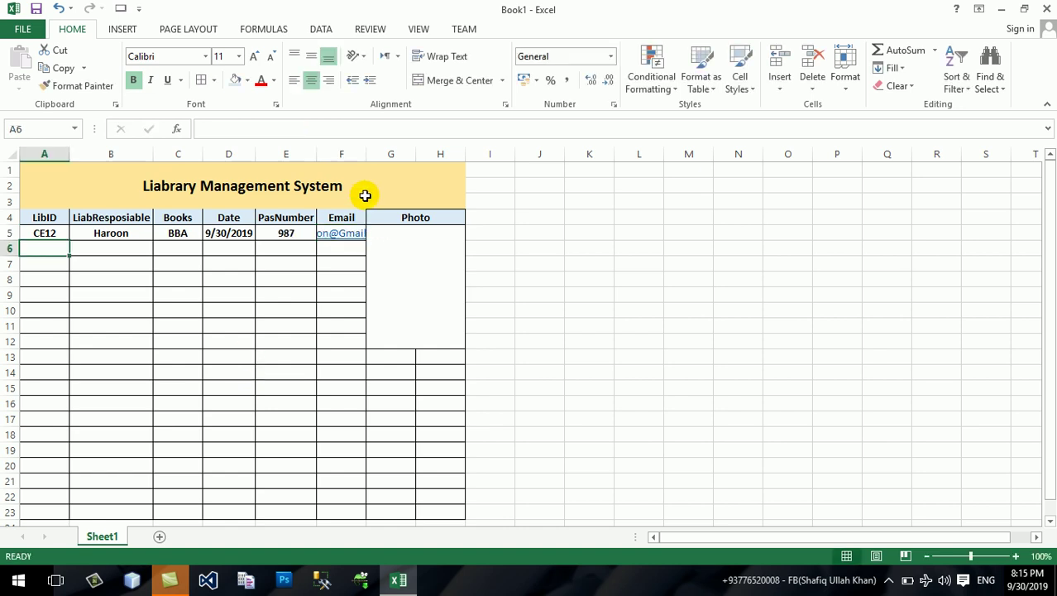
Autofit column F to the e-mail and check E5's number format, leaving it unchanged.
{"action": "left_click_drag", "start_coordinate": [366, 154], "coordinate": [366, 154]}
{"action": "double_click", "coordinate": [366, 154]}
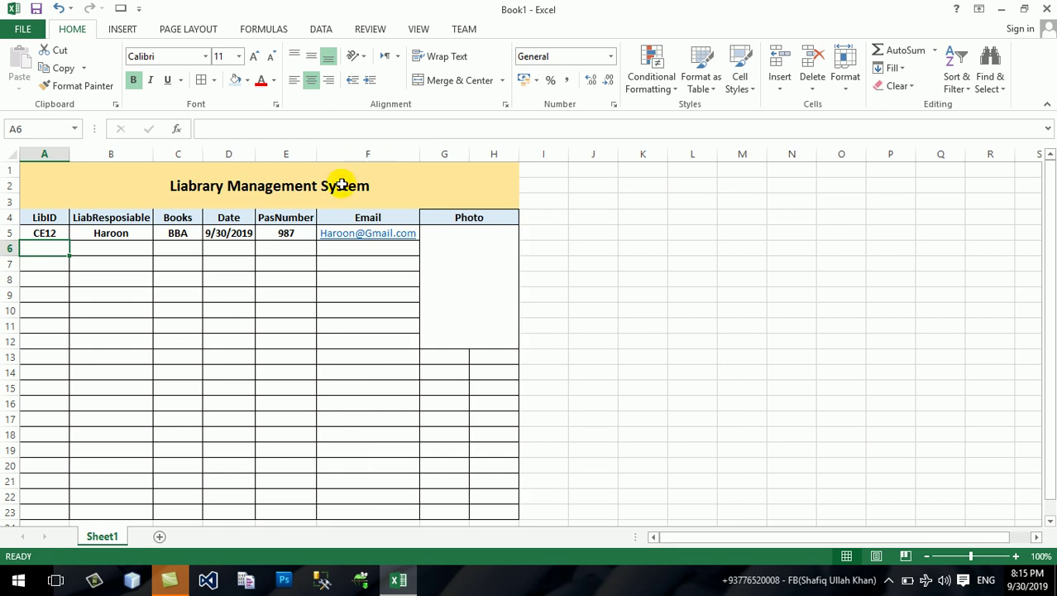
{"action": "left_click", "coordinate": [282, 233]}
{"action": "double_click", "coordinate": [283, 233]}
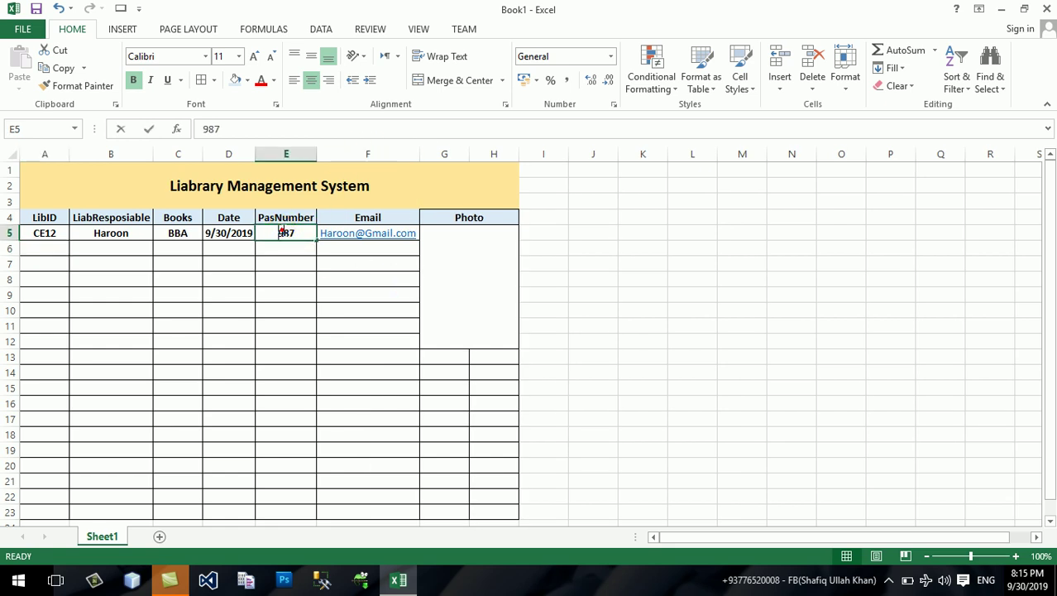
{"action": "left_click", "coordinate": [321, 278]}
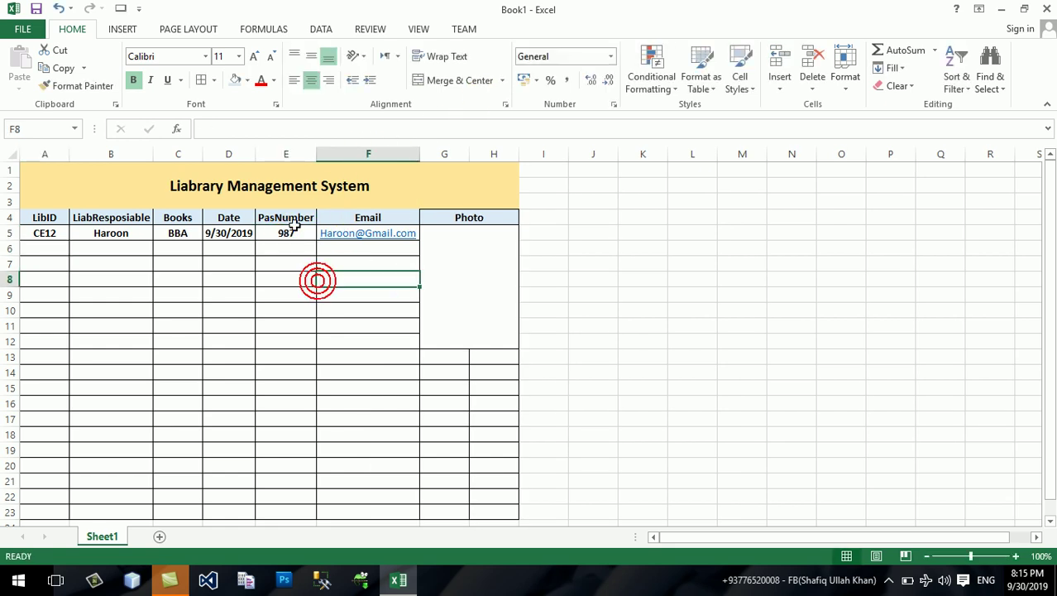
{"action": "left_click", "coordinate": [294, 232]}
{"action": "left_click", "coordinate": [611, 57]}
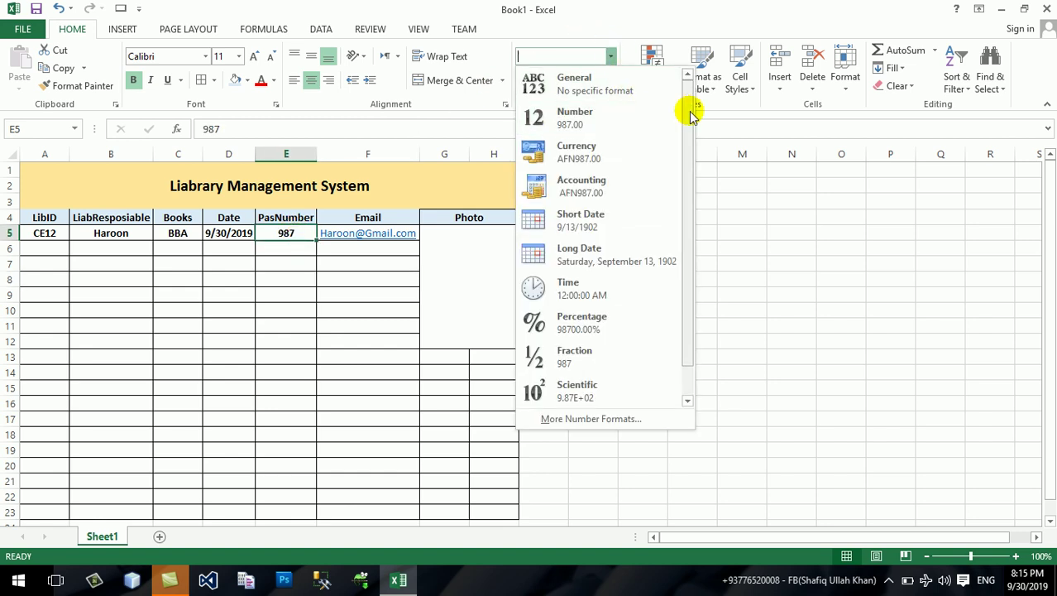
{"action": "scroll", "coordinate": [689, 108], "scroll_direction": "down", "scroll_amount": 1}
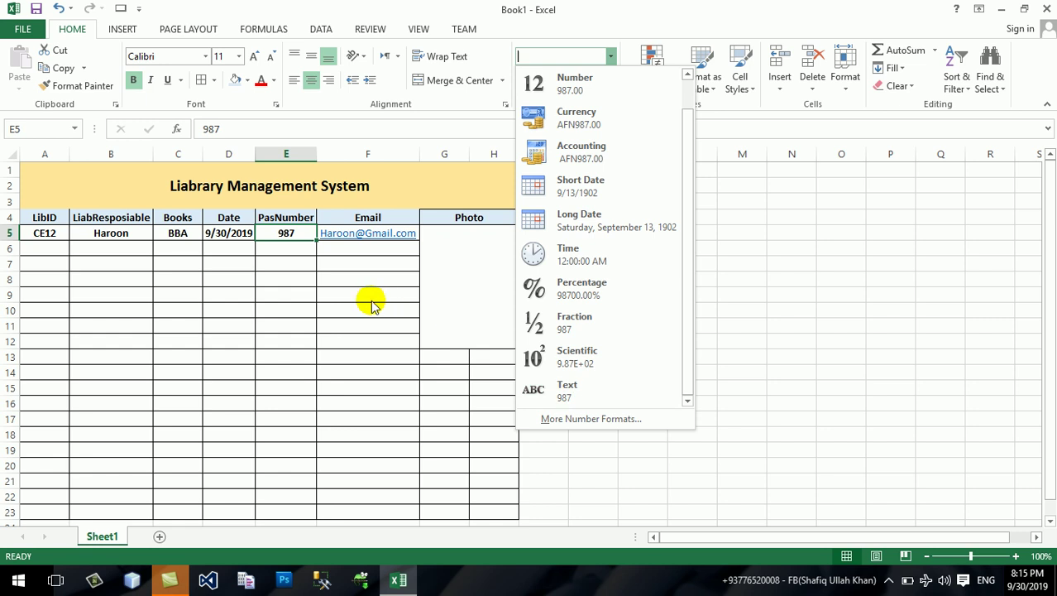
{"action": "left_click", "coordinate": [295, 261]}
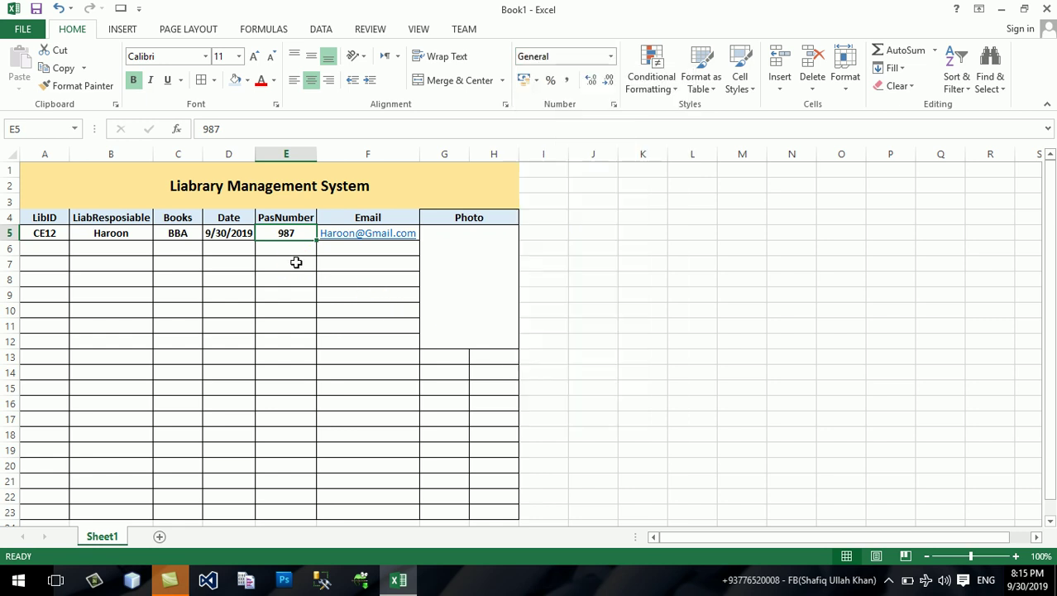
Put a Thick Box Border around the merged title.
{"action": "left_click", "coordinate": [466, 303]}
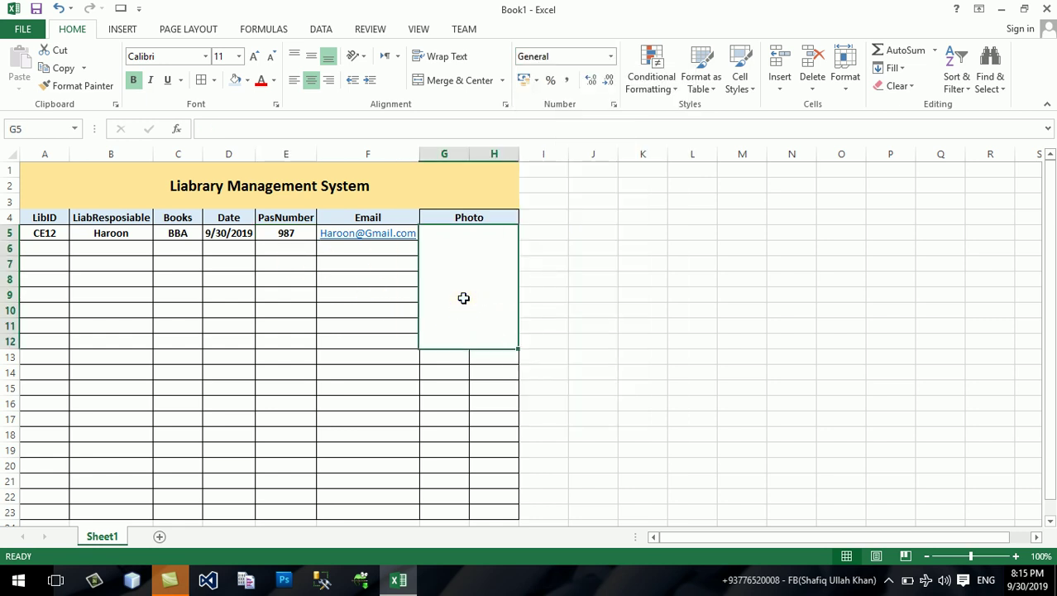
{"action": "left_click", "coordinate": [452, 189]}
{"action": "left_click", "coordinate": [215, 80]}
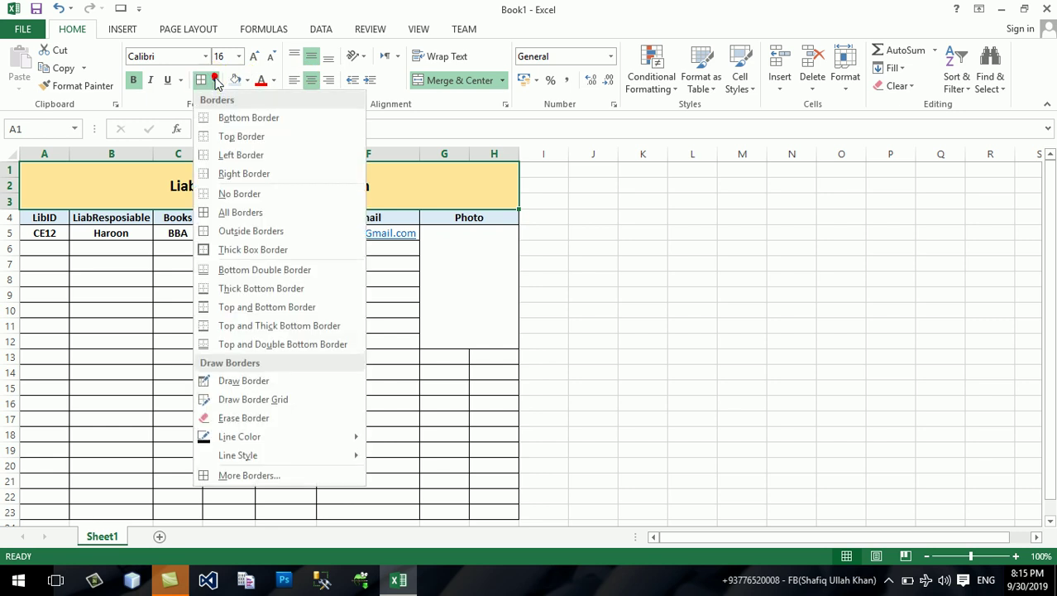
{"action": "left_click", "coordinate": [240, 249]}
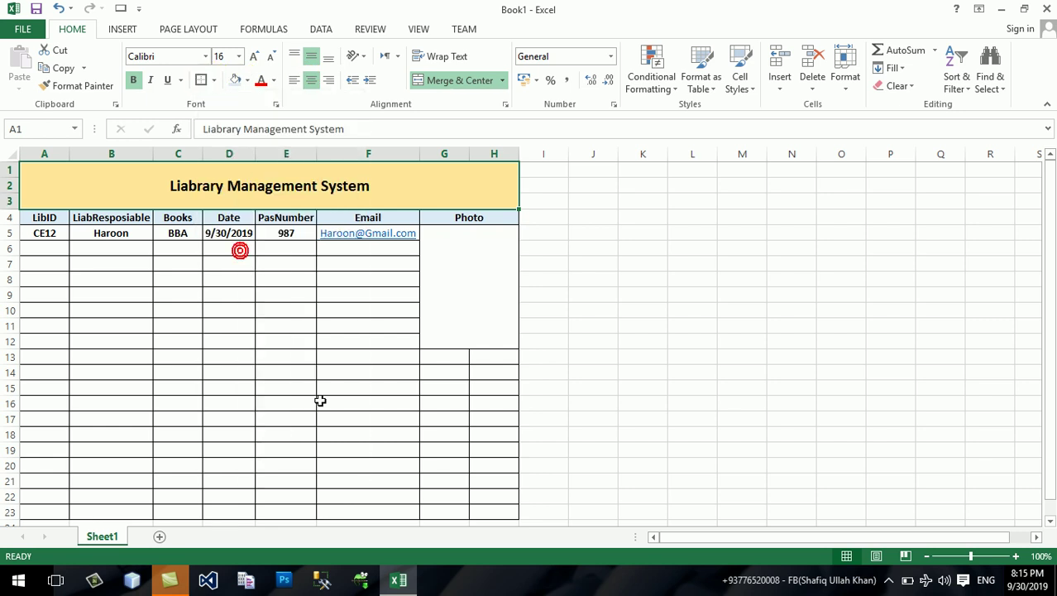
{"action": "left_click", "coordinate": [324, 417]}
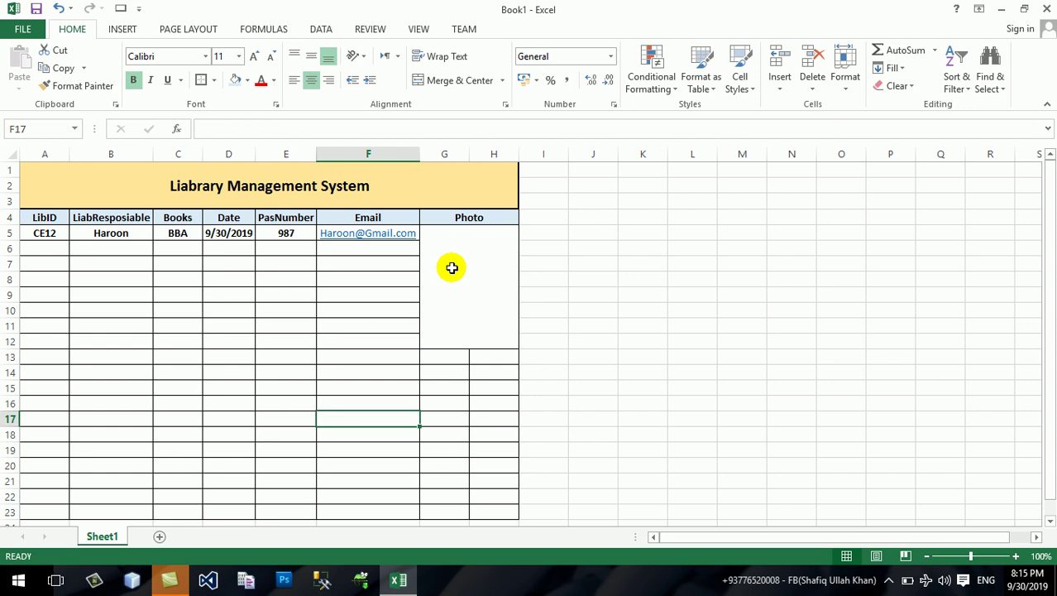
Insert the round emblem image from the Desktop, choosing it over the Logo image.
{"action": "left_click", "coordinate": [124, 30]}
{"action": "left_click", "coordinate": [185, 65]}
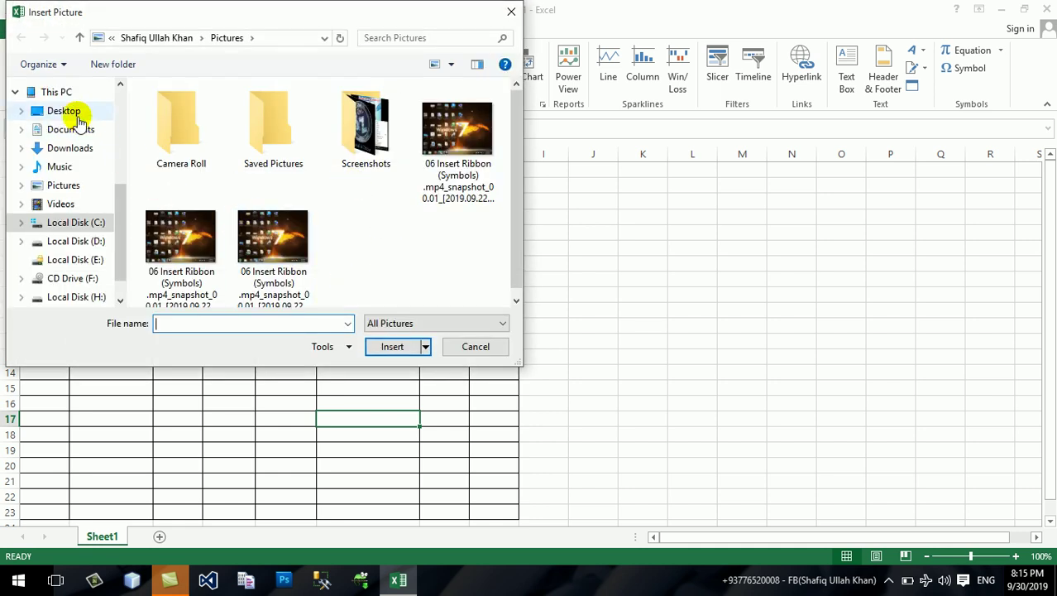
{"action": "left_click", "coordinate": [67, 111]}
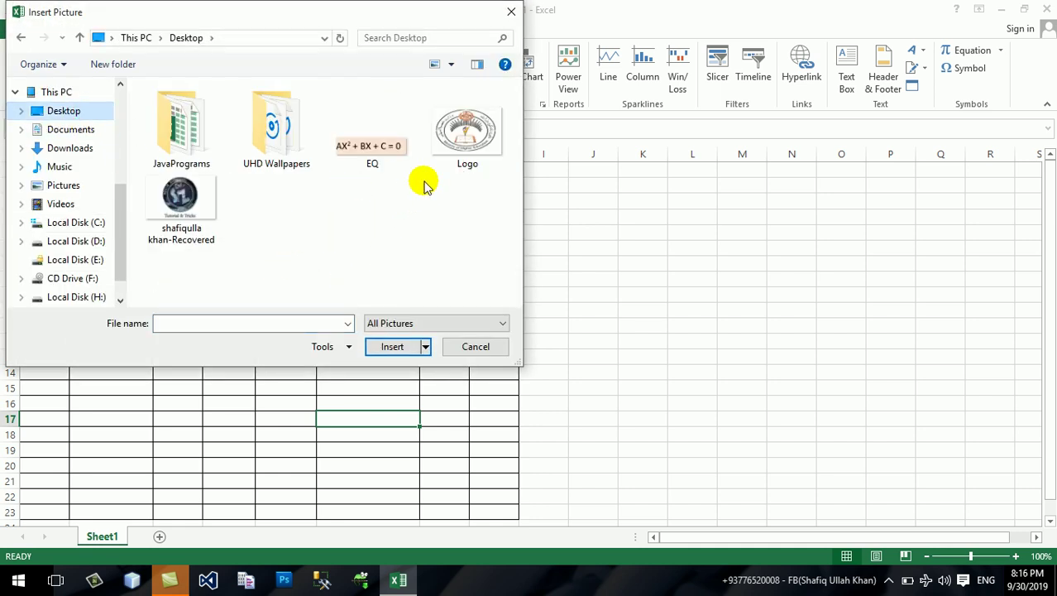
{"action": "left_click", "coordinate": [440, 159]}
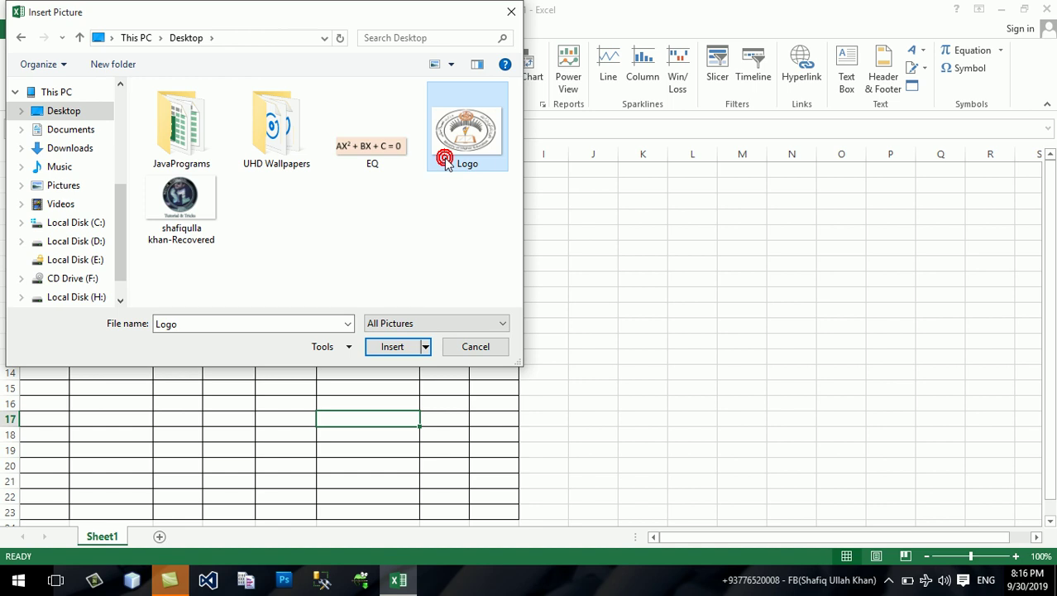
{"action": "left_click", "coordinate": [192, 222]}
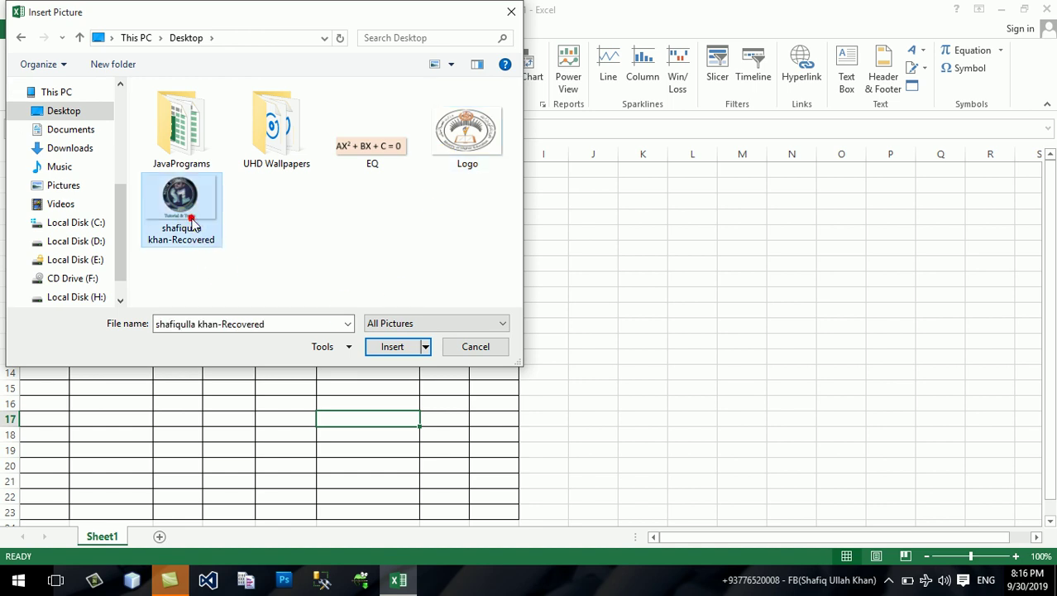
{"action": "left_click", "coordinate": [397, 346]}
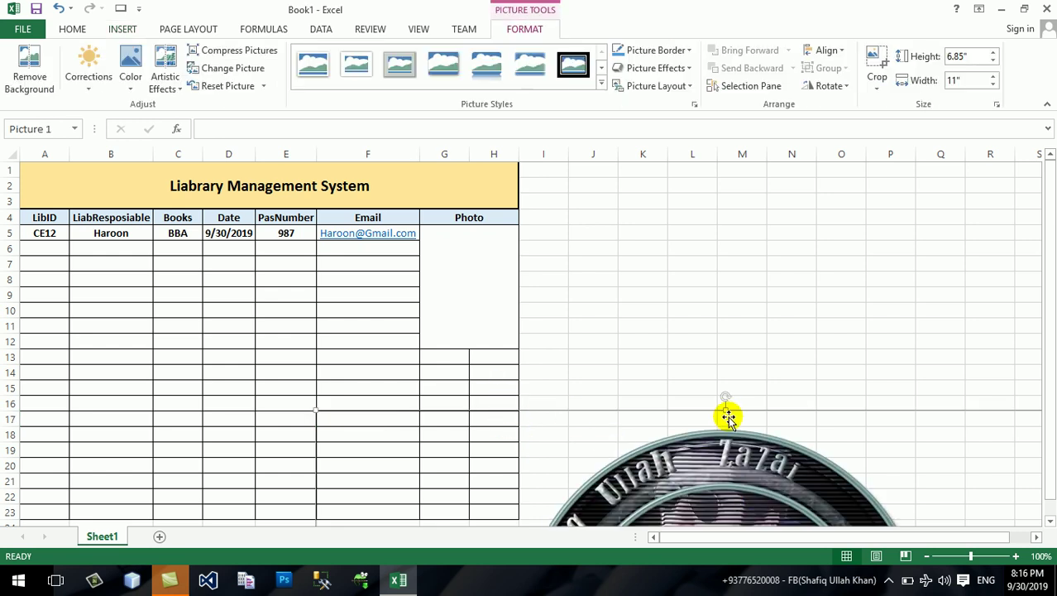
Shrink the inserted logo by dragging its edges and bring it up beside the table.
{"action": "left_click_drag", "start_coordinate": [726, 406], "coordinate": [742, 587]}
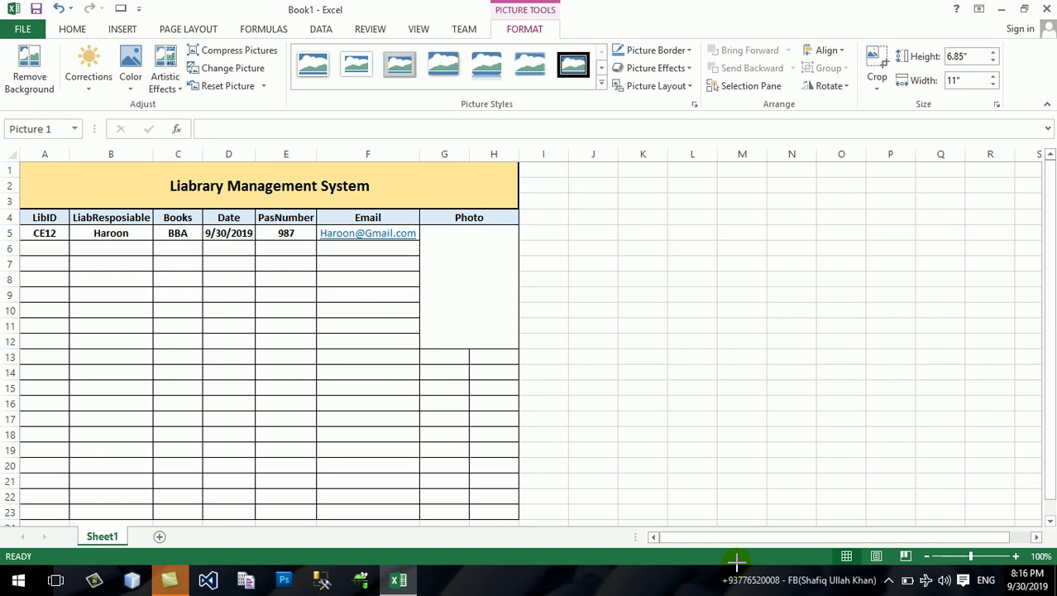
{"action": "left_click", "coordinate": [918, 357]}
{"action": "key", "text": "Down"}
{"action": "key", "text": "Down"}
{"action": "key", "text": "Down"}
{"action": "key", "text": "Down"}
{"action": "key", "text": "Down"}
{"action": "key", "text": "Down"}
{"action": "key", "text": "Down"}
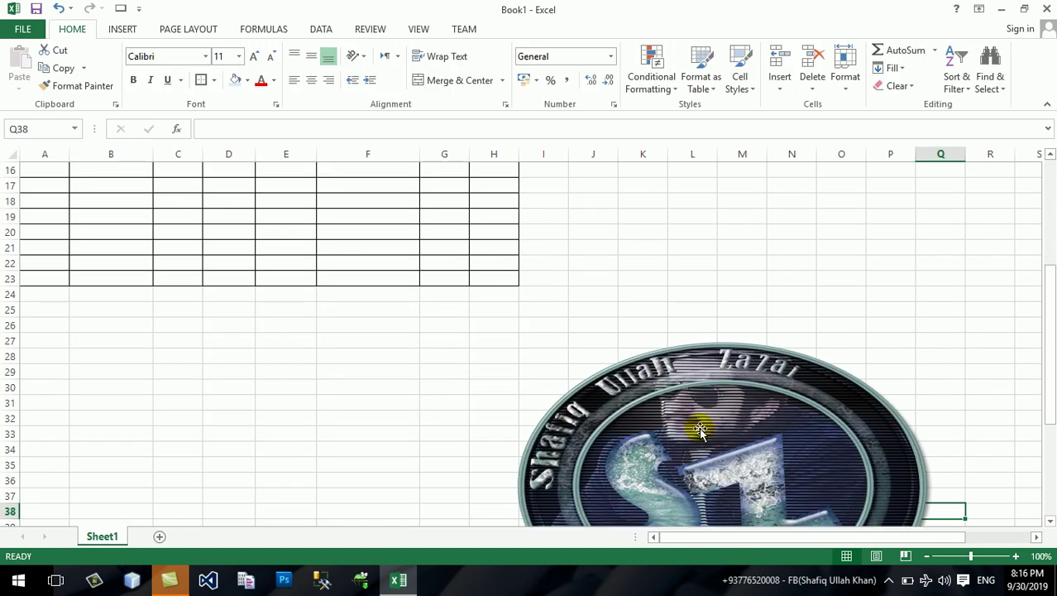
{"action": "mouse_move", "coordinate": [707, 426]}
{"action": "left_mouse_down"}
{"action": "mouse_move", "coordinate": [630, 192]}
{"action": "mouse_move", "coordinate": [887, 357]}
{"action": "left_mouse_up"}
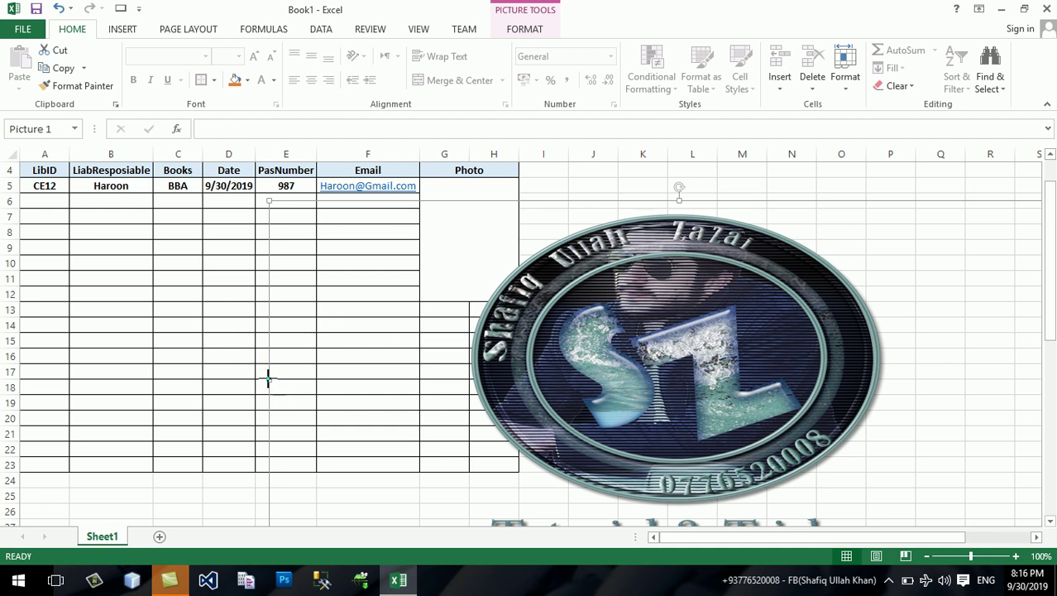
{"action": "left_click_drag", "start_coordinate": [268, 380], "coordinate": [591, 379]}
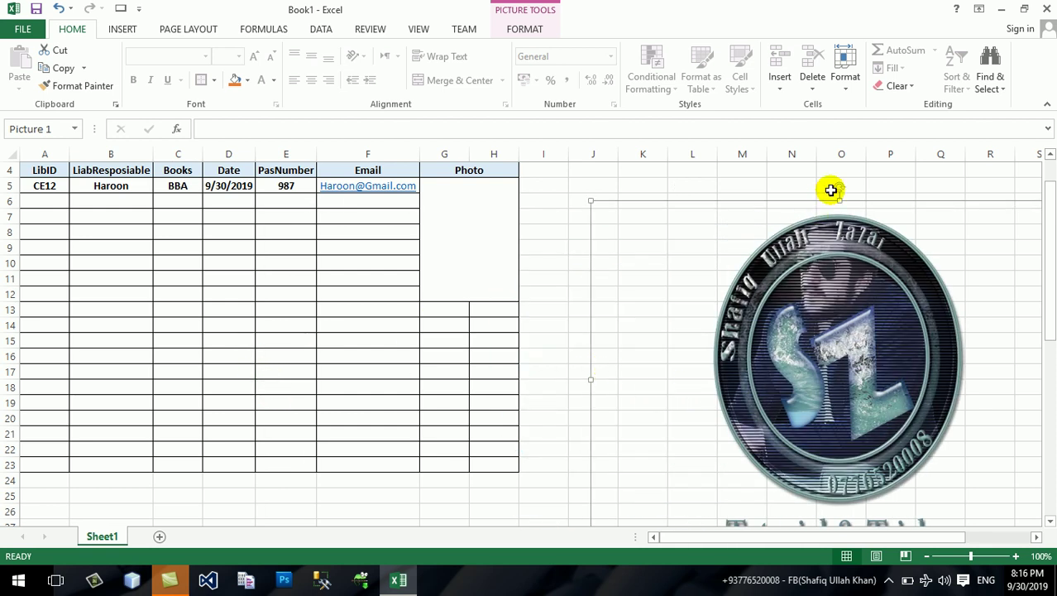
{"action": "mouse_move", "coordinate": [834, 192]}
{"action": "left_mouse_down"}
{"action": "mouse_move", "coordinate": [855, 379]}
{"action": "mouse_move", "coordinate": [665, 197]}
{"action": "left_mouse_up"}
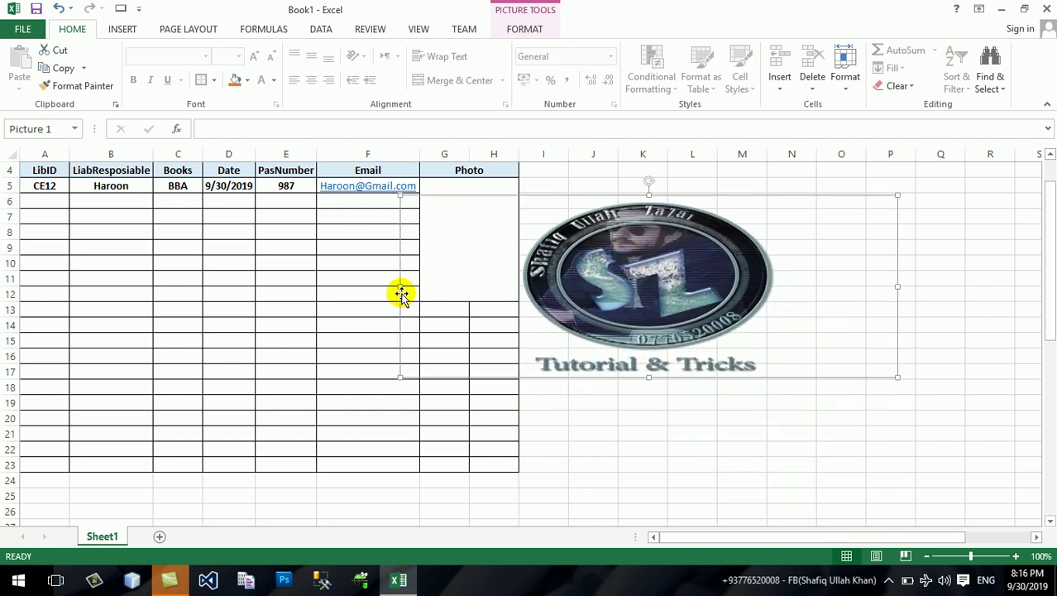
{"action": "left_click_drag", "start_coordinate": [400, 285], "coordinate": [700, 288]}
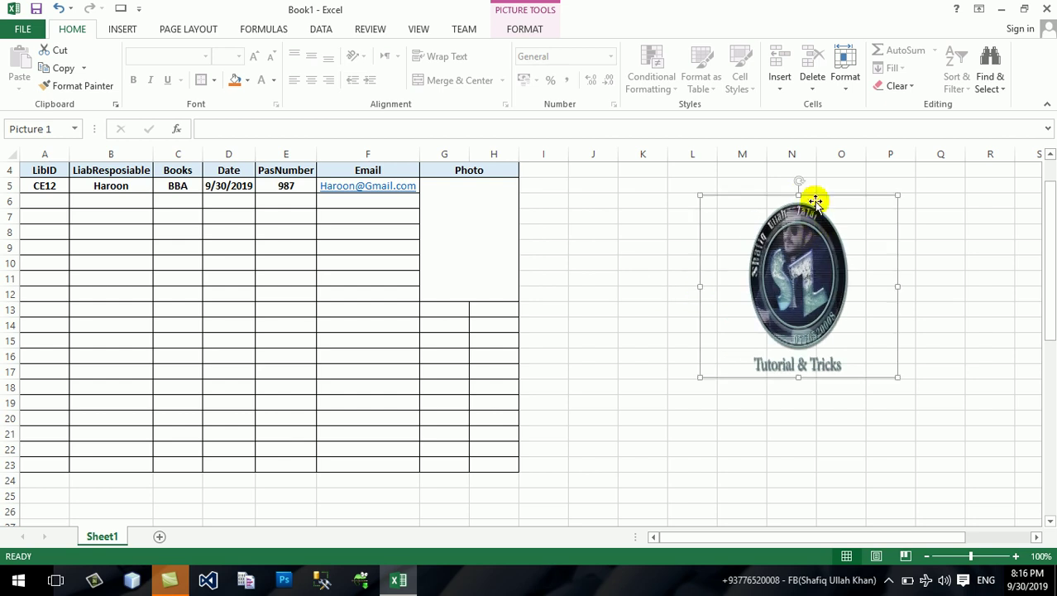
{"action": "left_click_drag", "start_coordinate": [803, 265], "coordinate": [803, 266]}
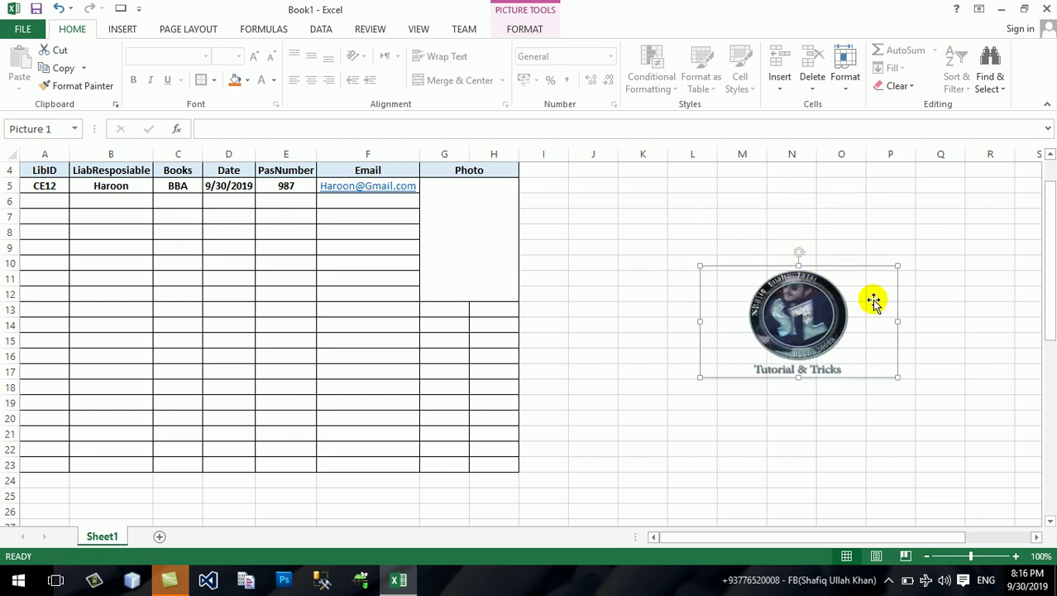
Trim the logo further and fit it into the merged photo box under Photo.
{"action": "left_click_drag", "start_coordinate": [898, 319], "coordinate": [826, 320]}
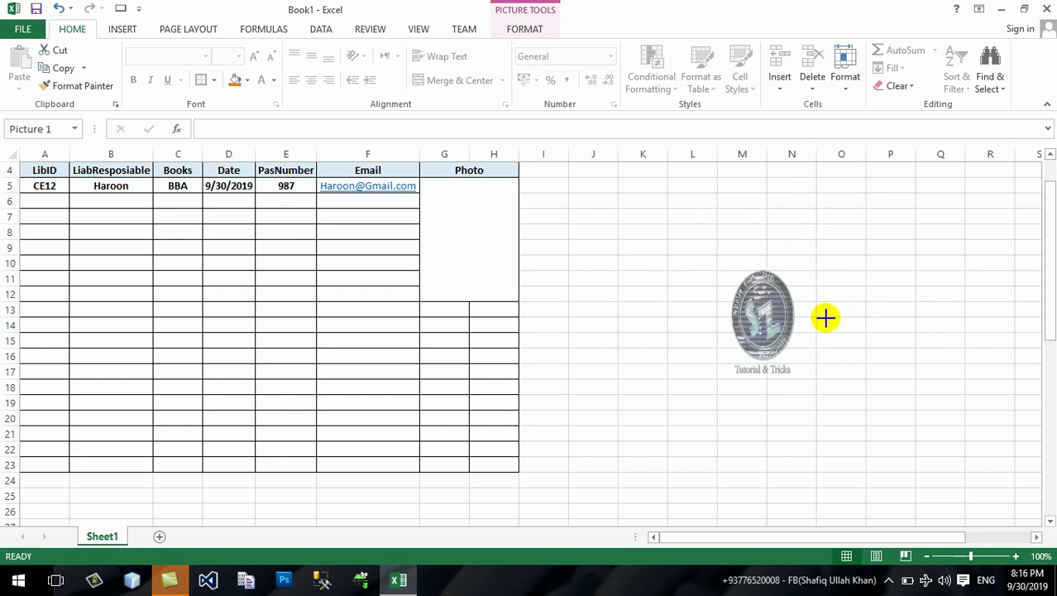
{"action": "left_click_drag", "start_coordinate": [763, 265], "coordinate": [764, 287]}
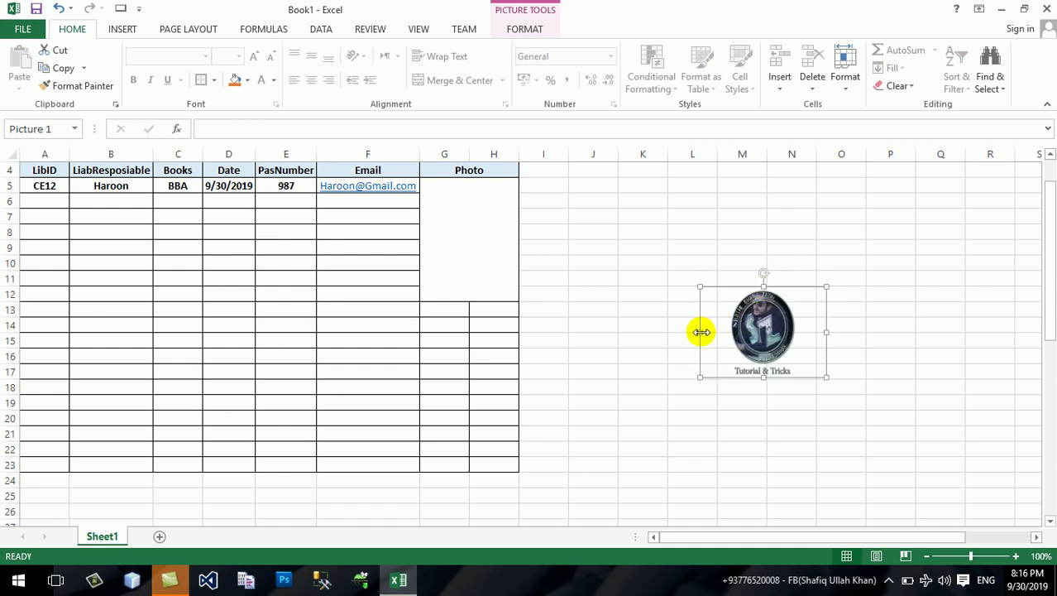
{"action": "left_click_drag", "start_coordinate": [701, 331], "coordinate": [725, 331]}
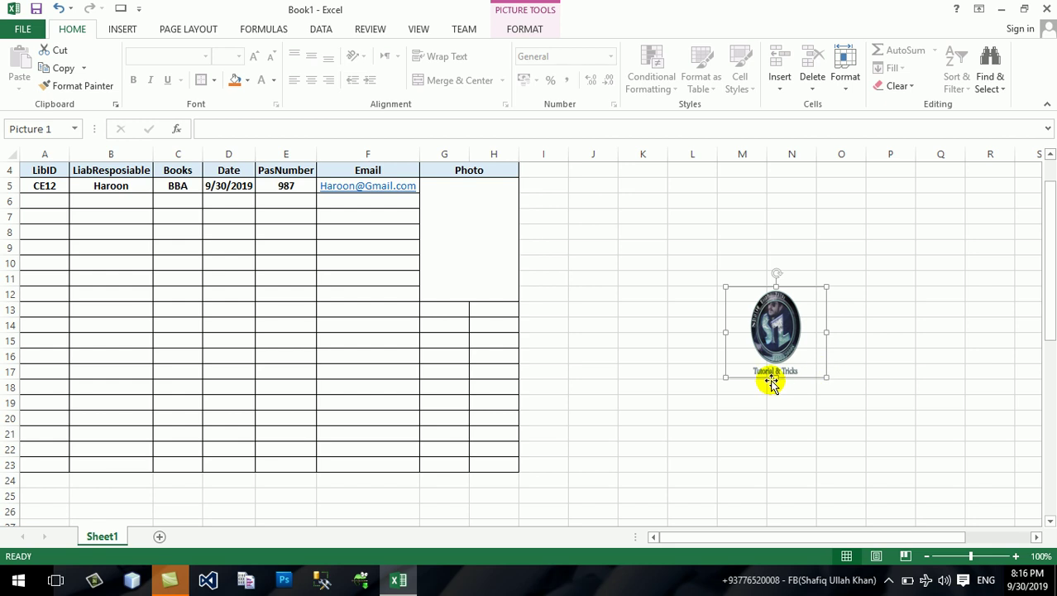
{"action": "left_click_drag", "start_coordinate": [775, 378], "coordinate": [775, 361]}
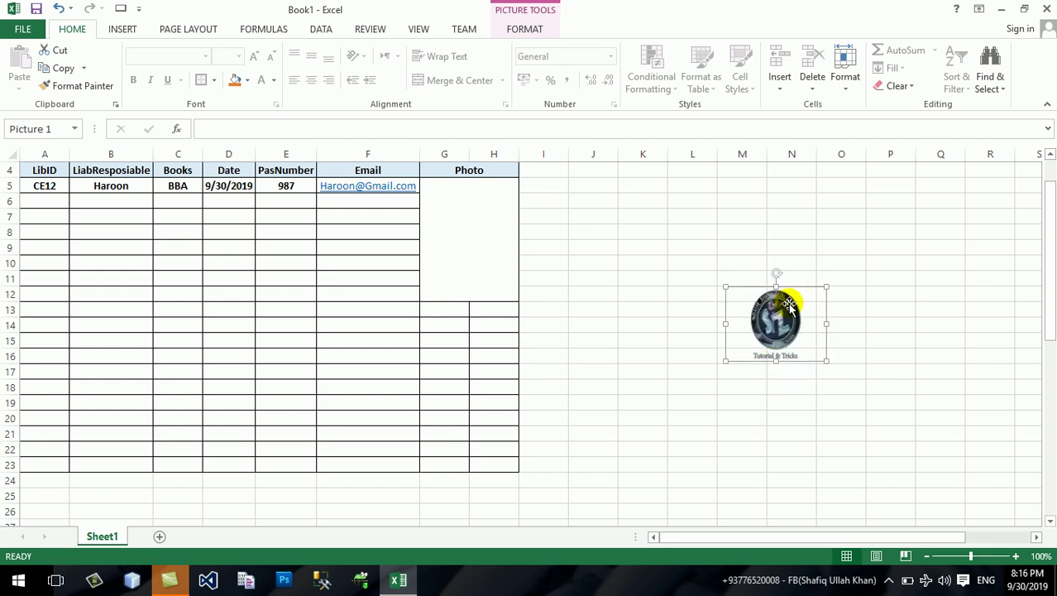
{"action": "left_click_drag", "start_coordinate": [789, 304], "coordinate": [474, 217]}
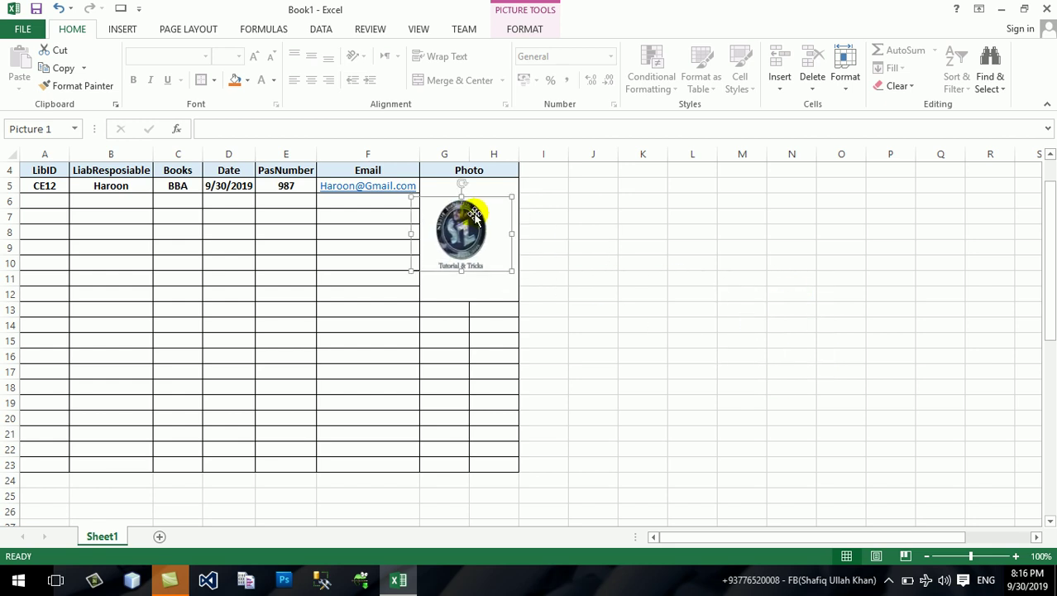
{"action": "left_click_drag", "start_coordinate": [471, 217], "coordinate": [479, 203]}
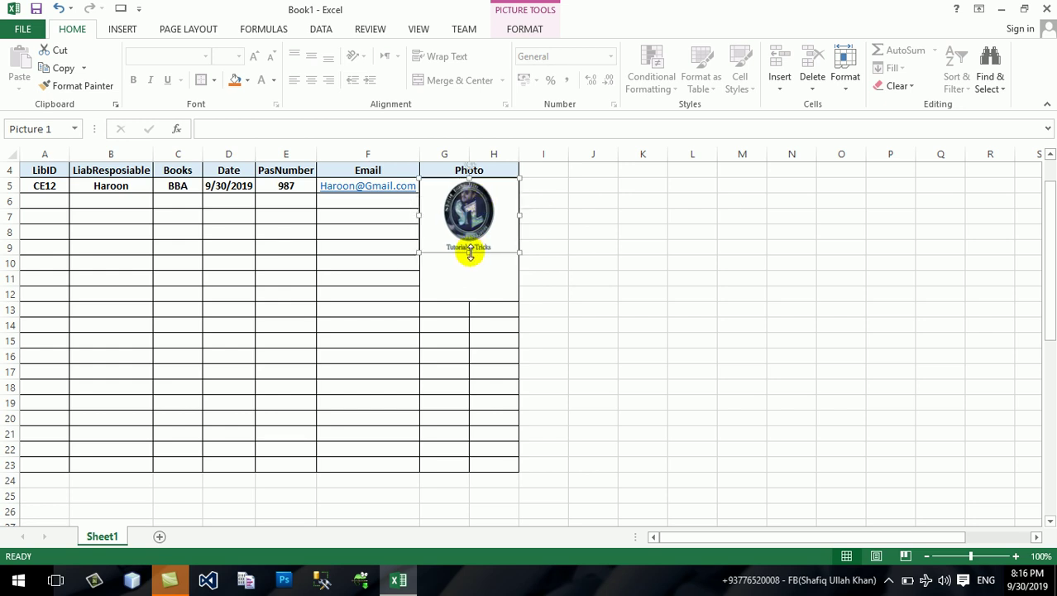
{"action": "left_click_drag", "start_coordinate": [470, 252], "coordinate": [469, 284]}
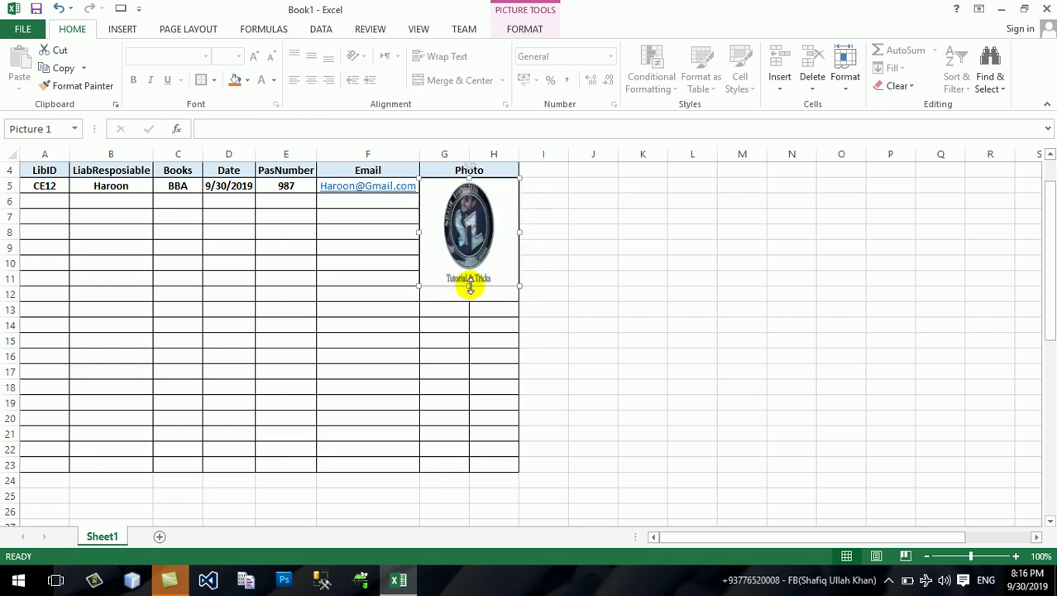
Select the logo and enlarge it to about 3.44 by 3.68 inches.
{"action": "left_click", "coordinate": [614, 321]}
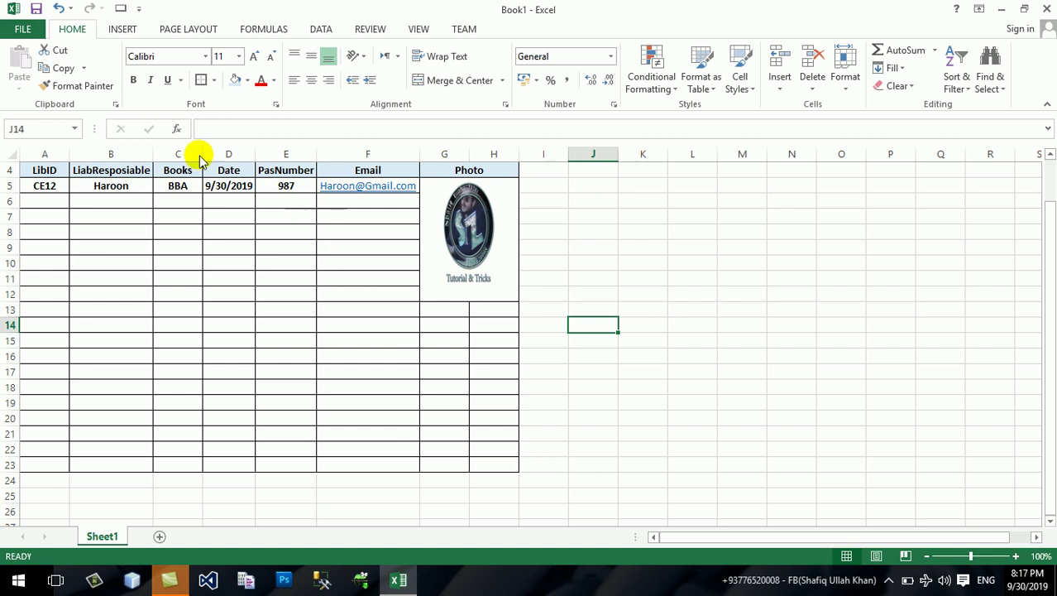
{"action": "left_click", "coordinate": [124, 31]}
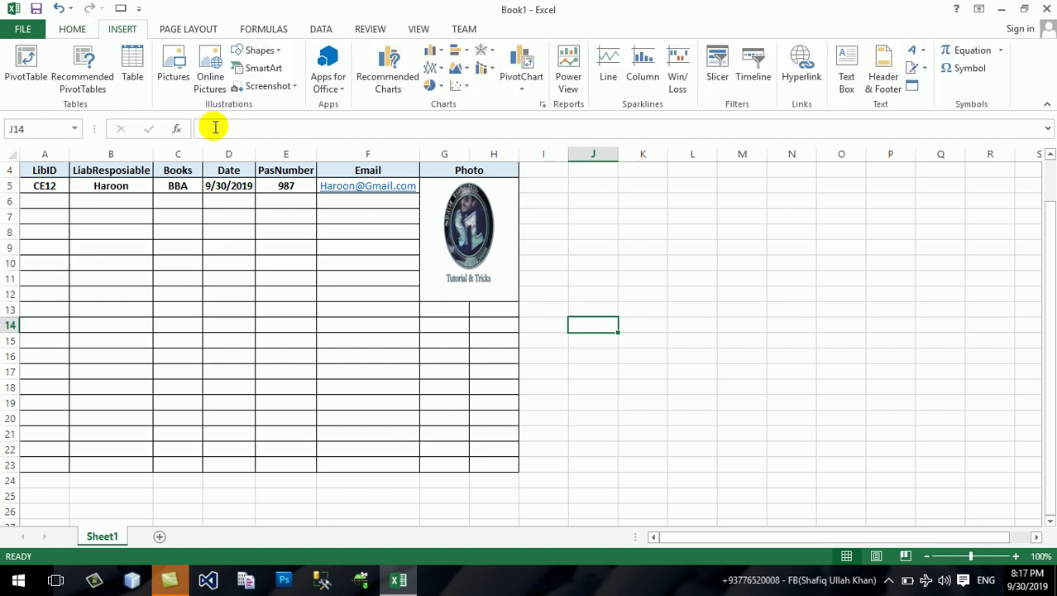
{"action": "left_click", "coordinate": [458, 222]}
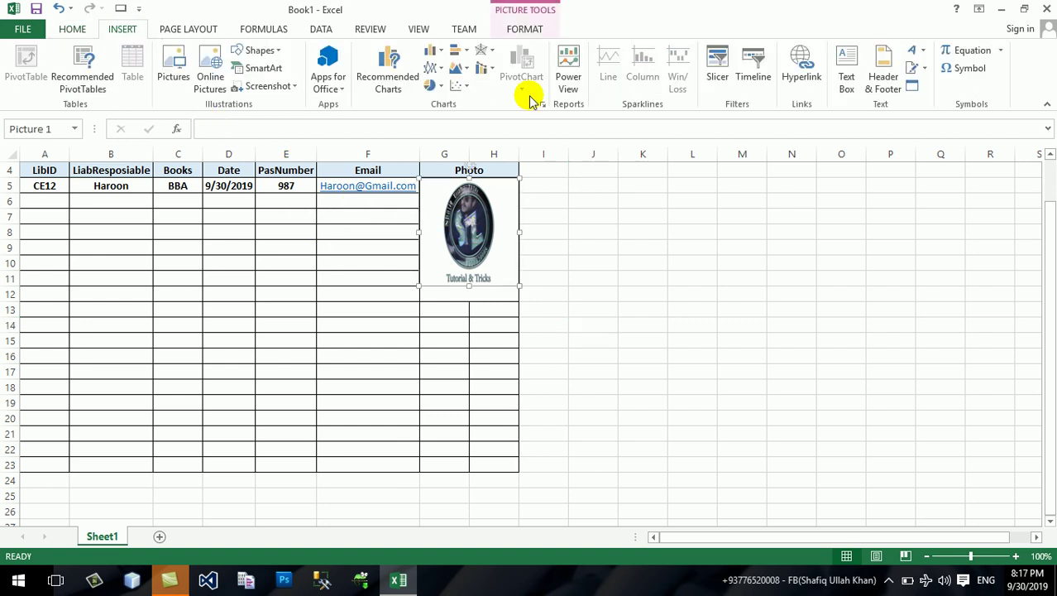
{"action": "left_click", "coordinate": [530, 30]}
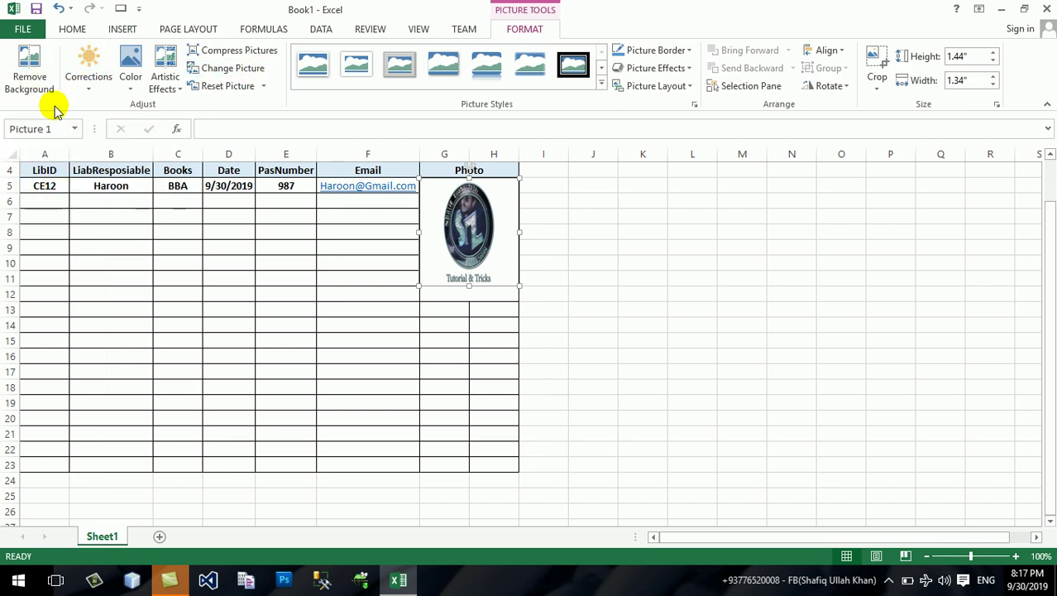
{"action": "left_click", "coordinate": [82, 92]}
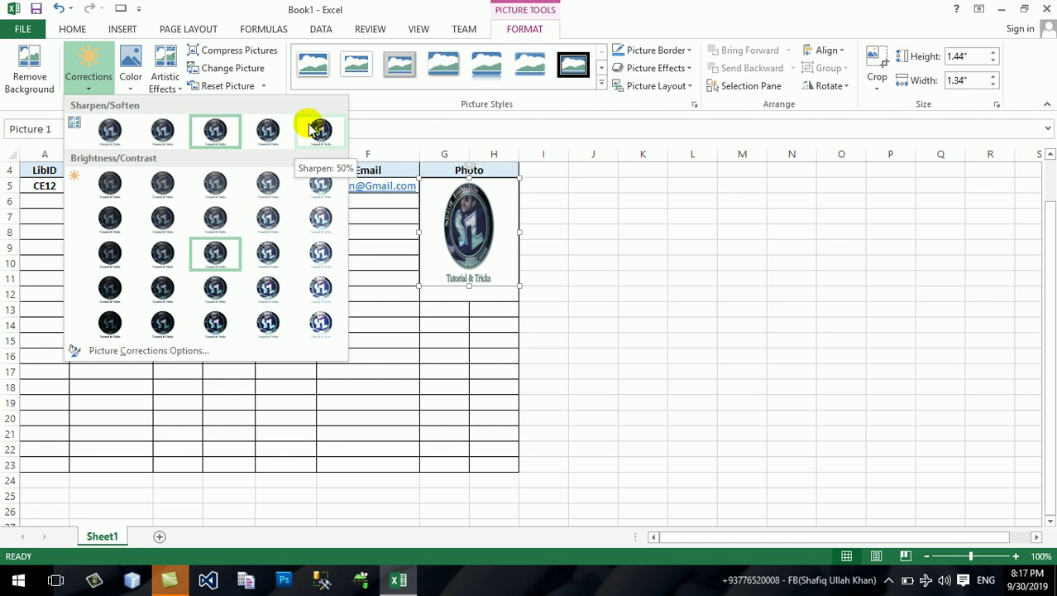
{"action": "left_click", "coordinate": [478, 228]}
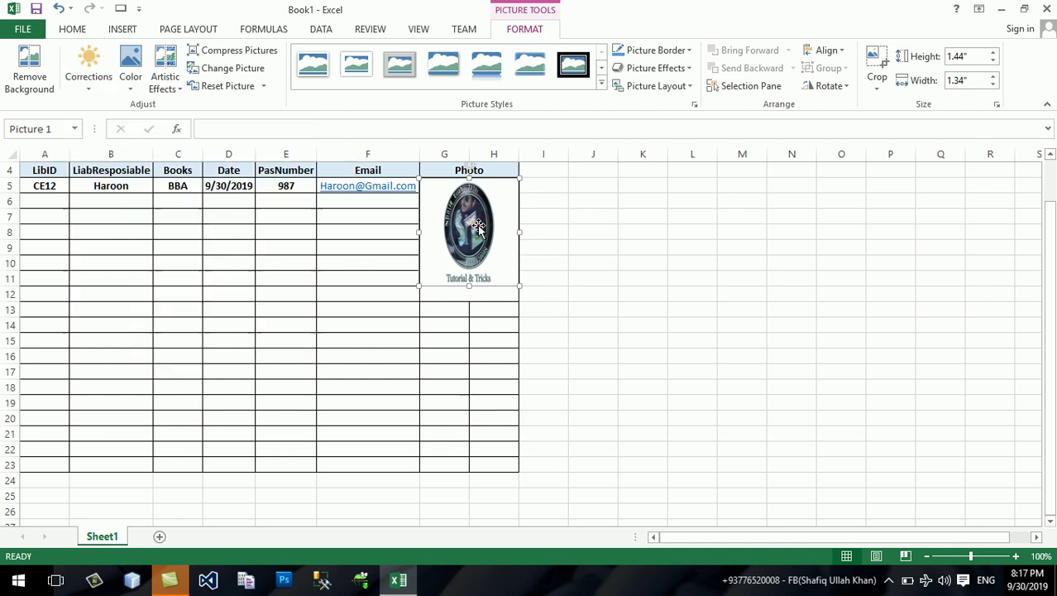
{"action": "left_click_drag", "start_coordinate": [620, 289], "coordinate": [675, 339]}
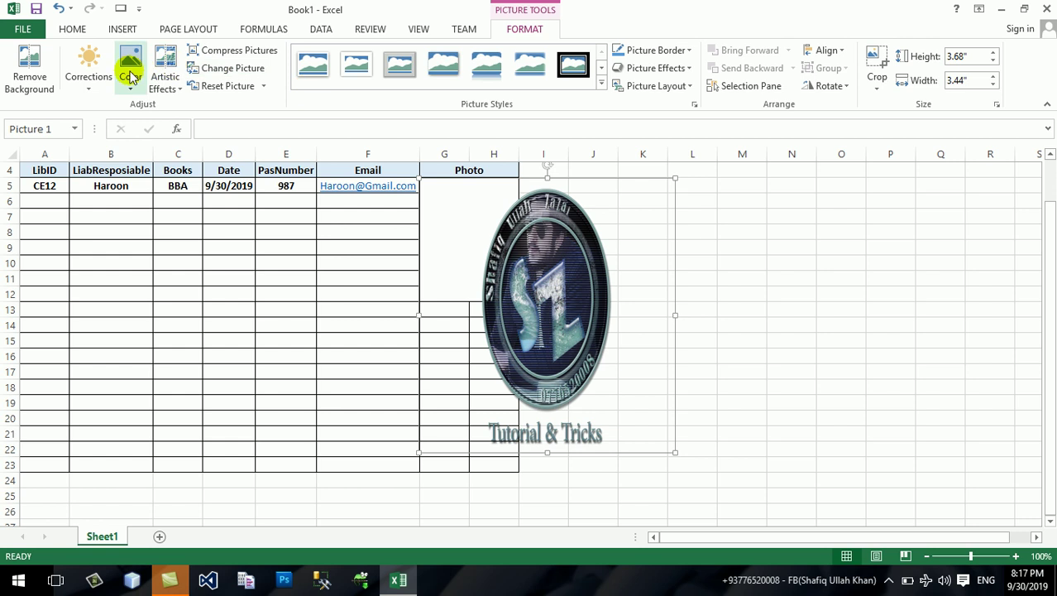
Apply the Sharpen: 25% correction to the logo.
{"action": "left_click", "coordinate": [86, 60]}
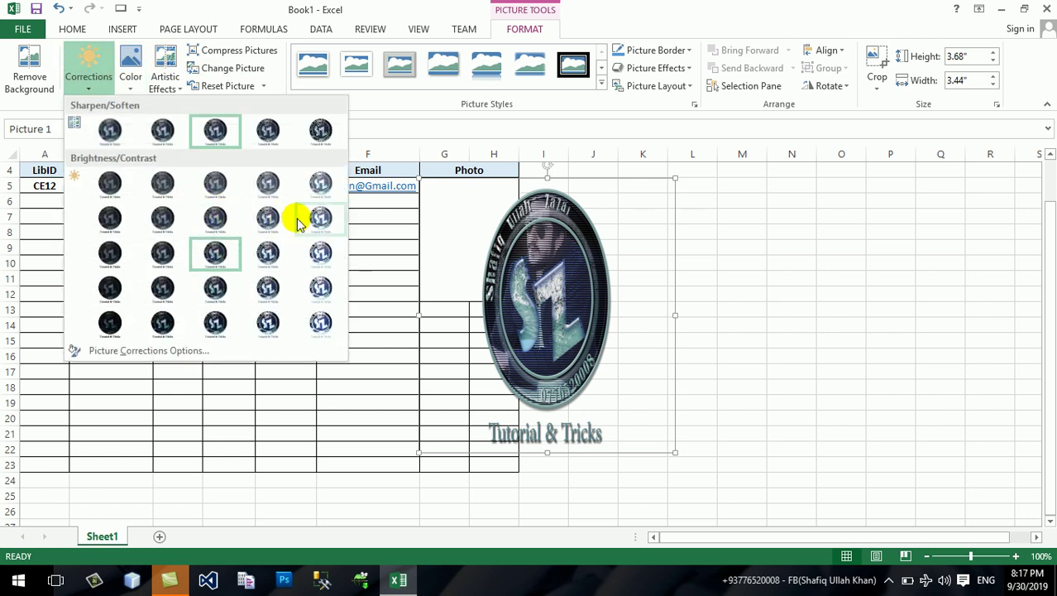
{"action": "left_click", "coordinate": [283, 175]}
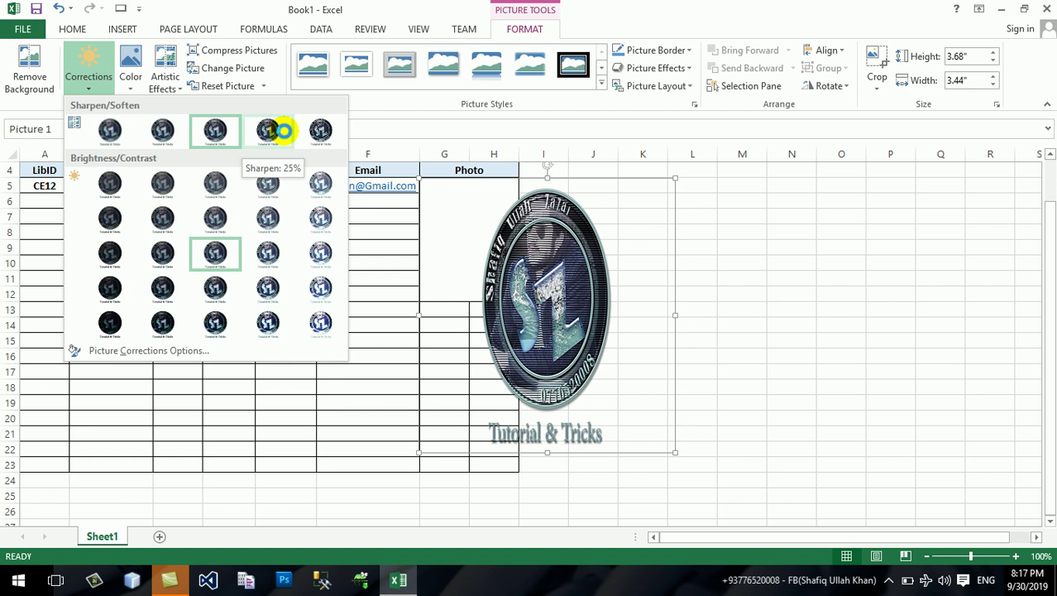
{"action": "left_click", "coordinate": [284, 131]}
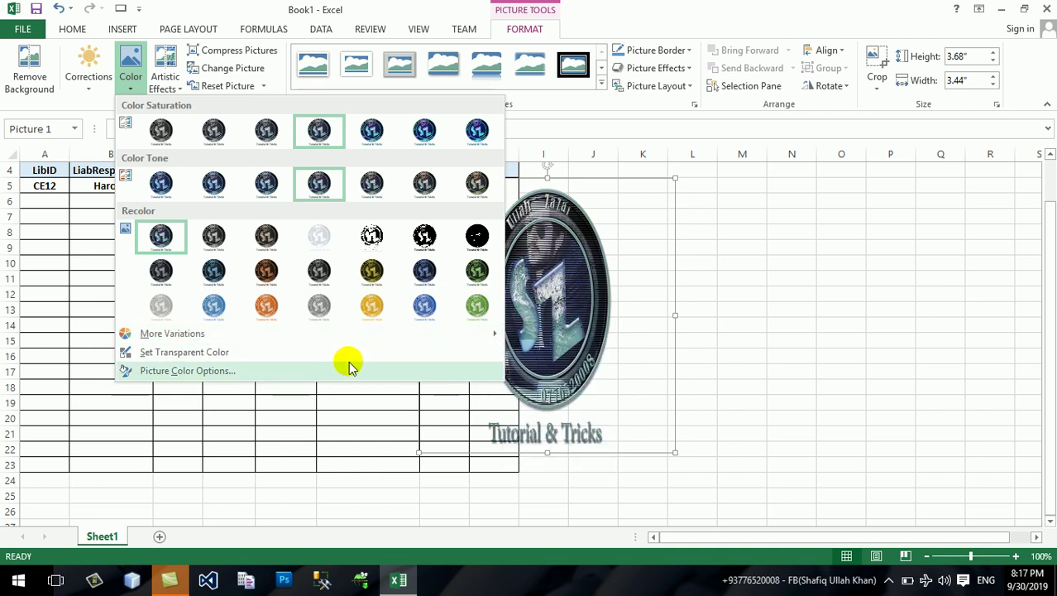
Set the logo's saturation to 186% and temperature to 7,590 in Picture Color Options.
{"action": "left_click", "coordinate": [349, 366]}
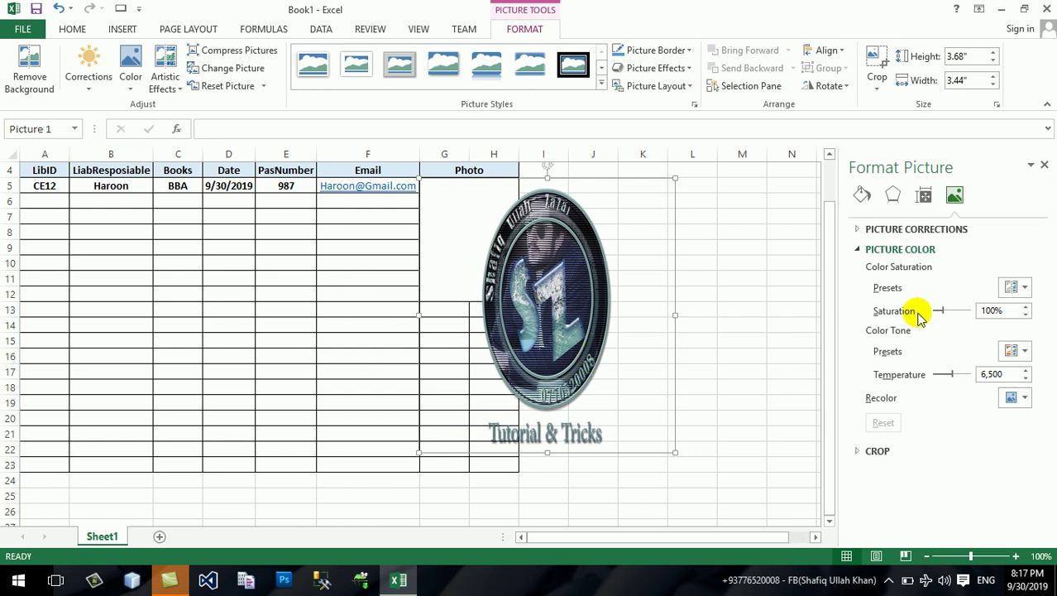
{"action": "left_click_drag", "start_coordinate": [956, 311], "coordinate": [948, 310]}
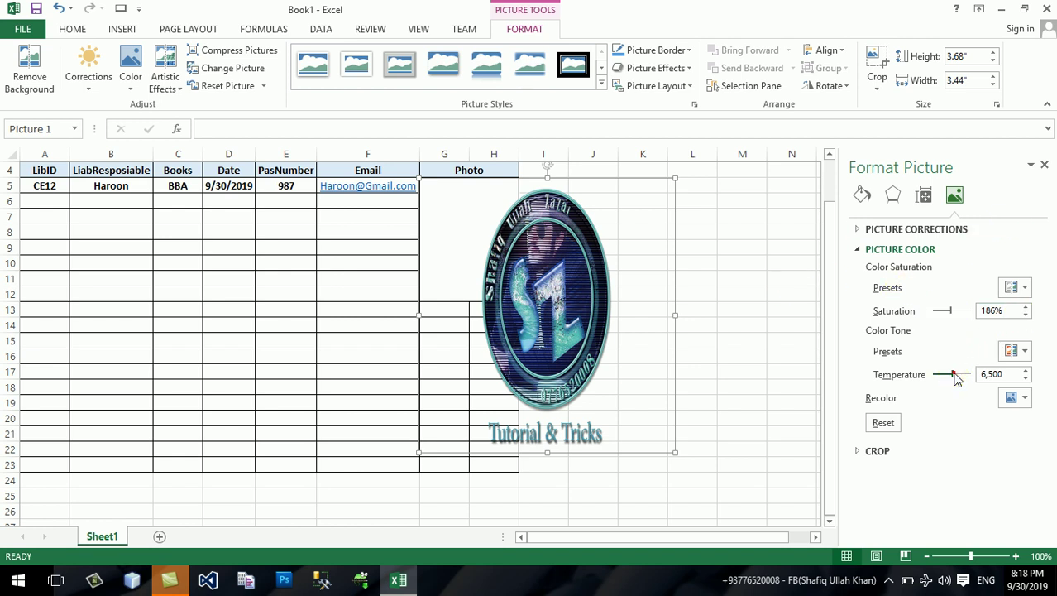
{"action": "left_click", "coordinate": [1045, 167]}
Make the logo's white background transparent and move it out to columns I–M.
{"action": "left_click", "coordinate": [124, 79]}
{"action": "left_click", "coordinate": [213, 353]}
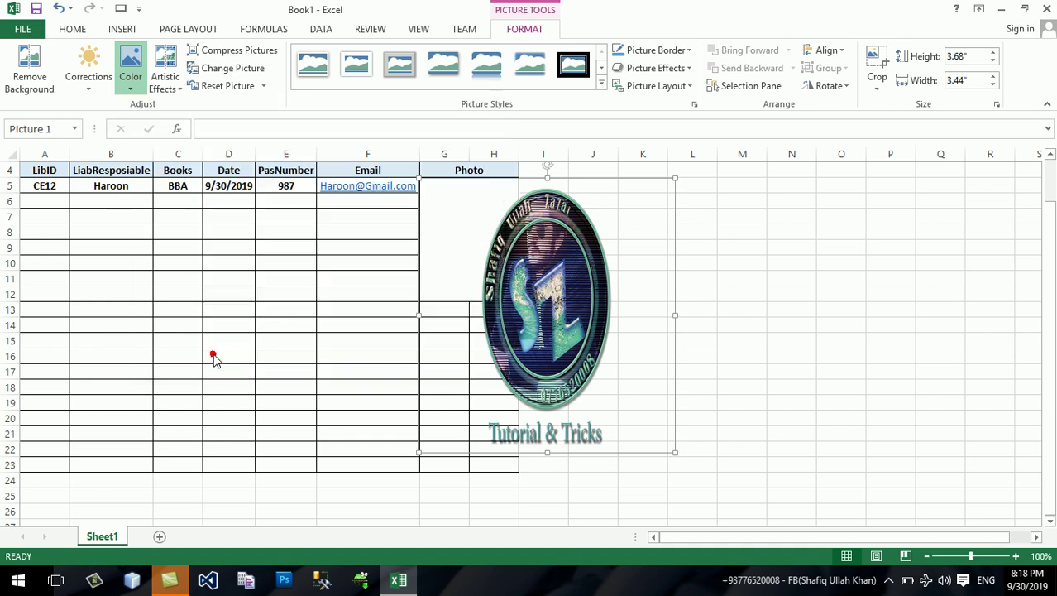
{"action": "left_click", "coordinate": [625, 220]}
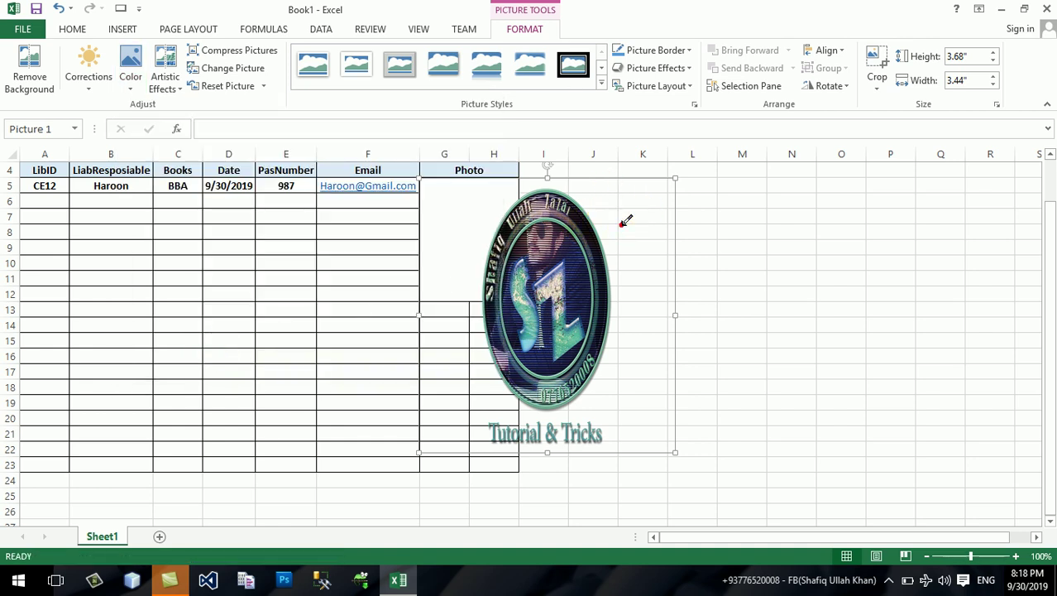
{"action": "left_click_drag", "start_coordinate": [567, 179], "coordinate": [487, 192]}
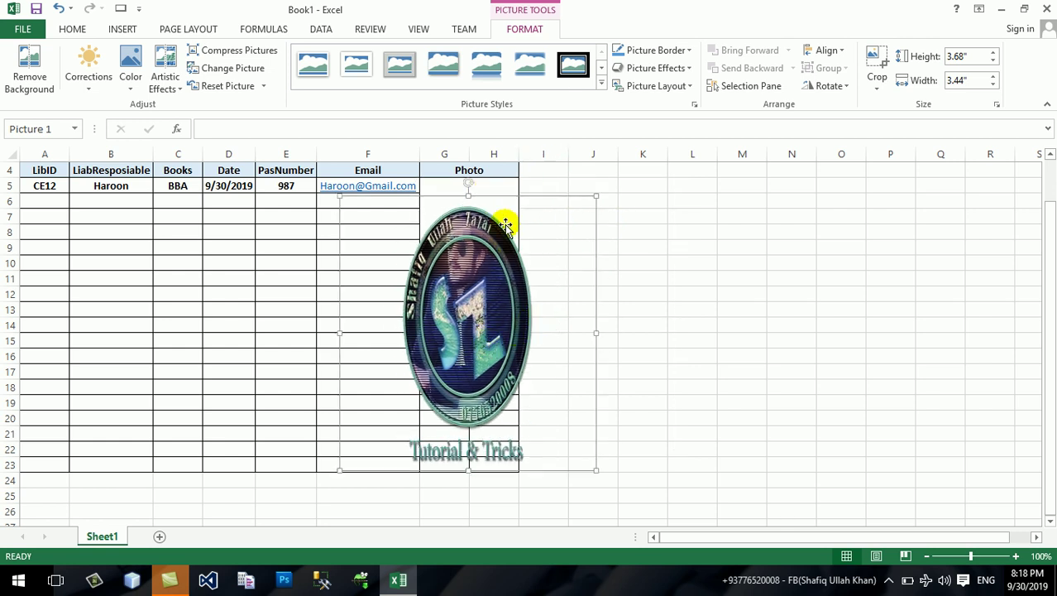
{"action": "left_click_drag", "start_coordinate": [497, 198], "coordinate": [674, 231]}
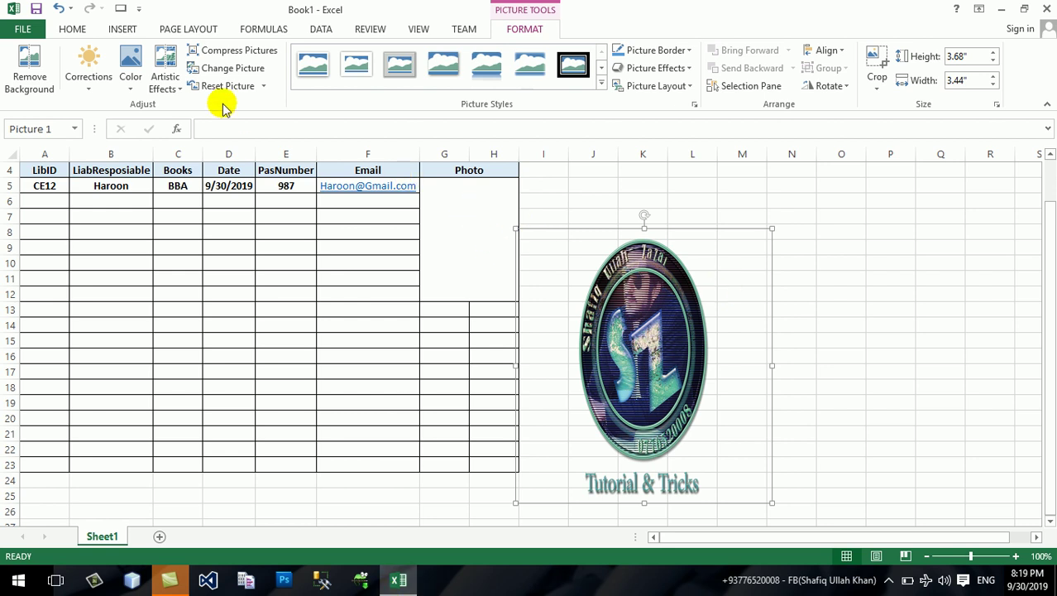
Insert the 1OvJzu CCNA picture from the Desktop and drag it over the table's left side.
{"action": "left_click", "coordinate": [122, 29]}
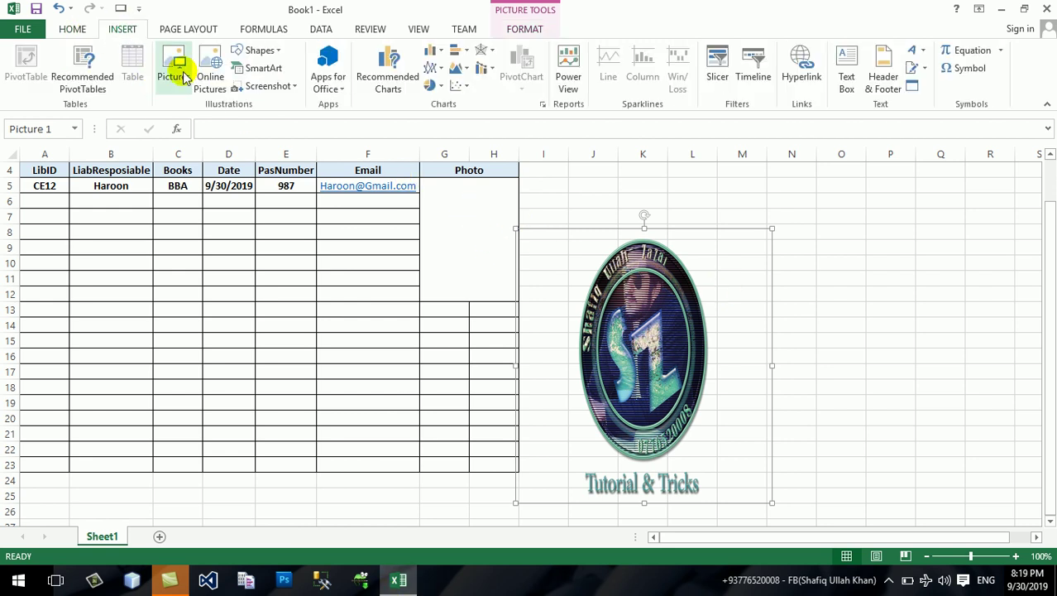
{"action": "key", "text": "alt+n"}
{"action": "key", "text": "p"}
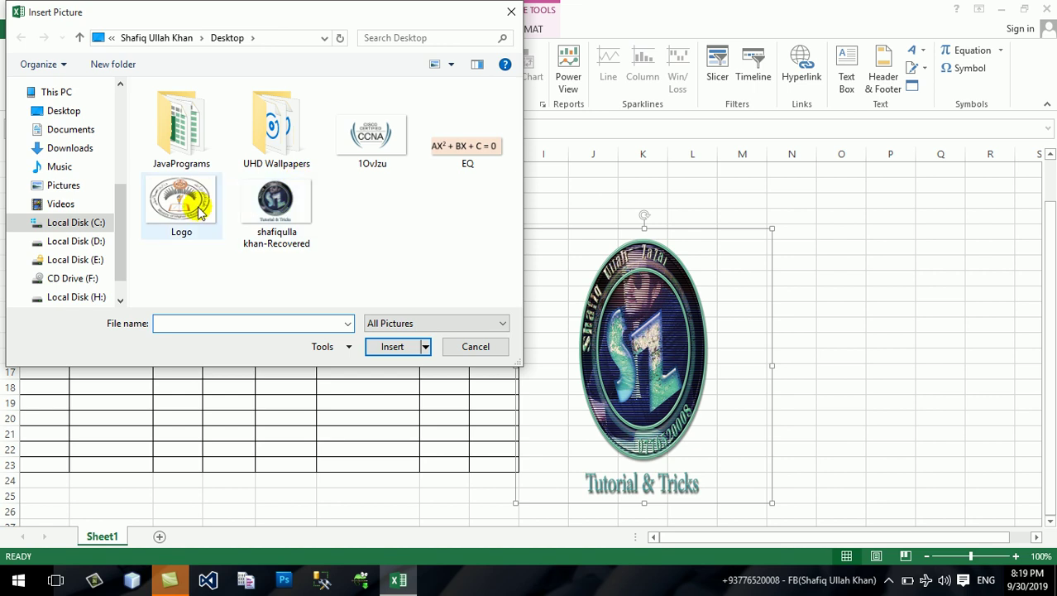
{"action": "left_click", "coordinate": [374, 143]}
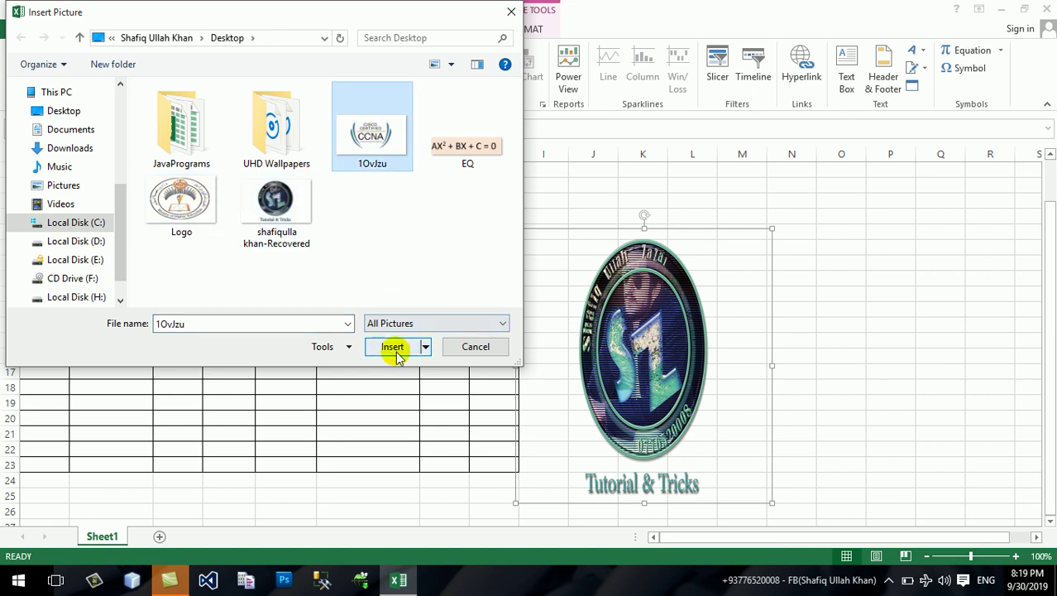
{"action": "left_click", "coordinate": [392, 347]}
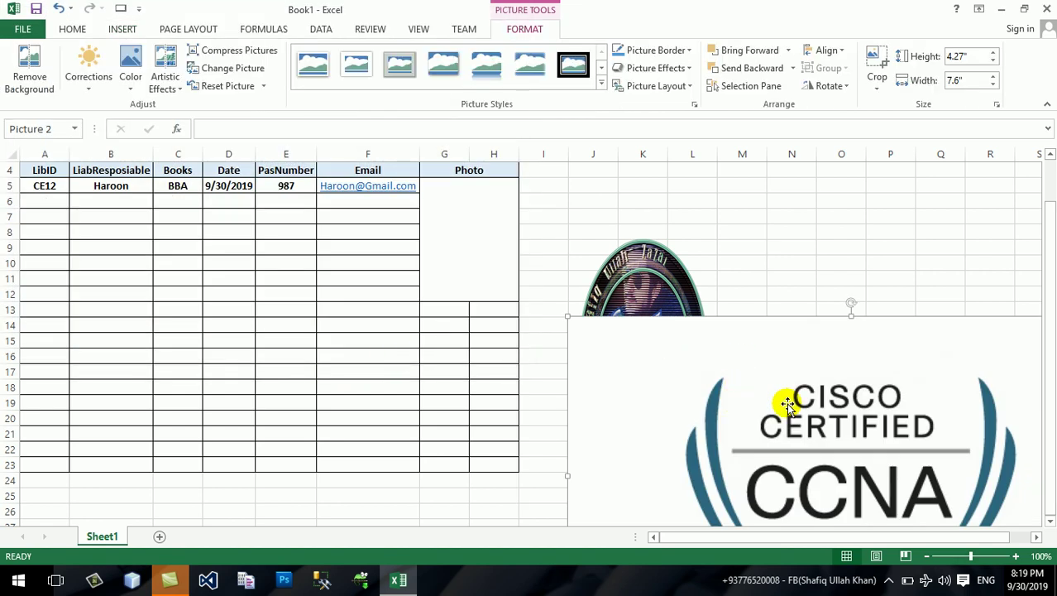
{"action": "mouse_move", "coordinate": [736, 286]}
{"action": "left_mouse_down"}
{"action": "mouse_move", "coordinate": [501, 327]}
{"action": "mouse_move", "coordinate": [221, 265]}
{"action": "left_mouse_up"}
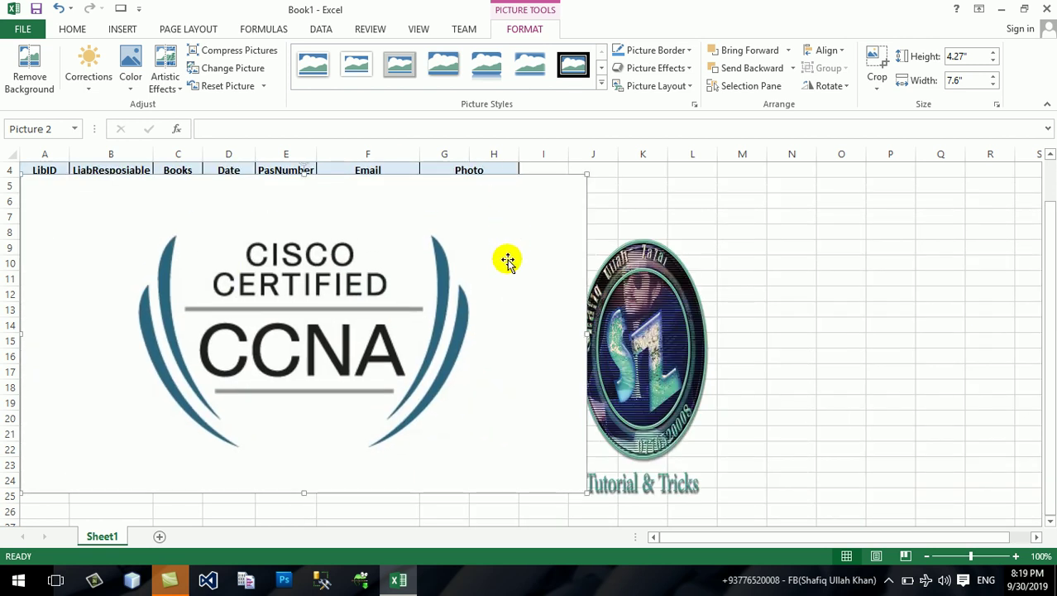
Make the CCNA logo's white background transparent and delete the round logo.
{"action": "left_click", "coordinate": [125, 89]}
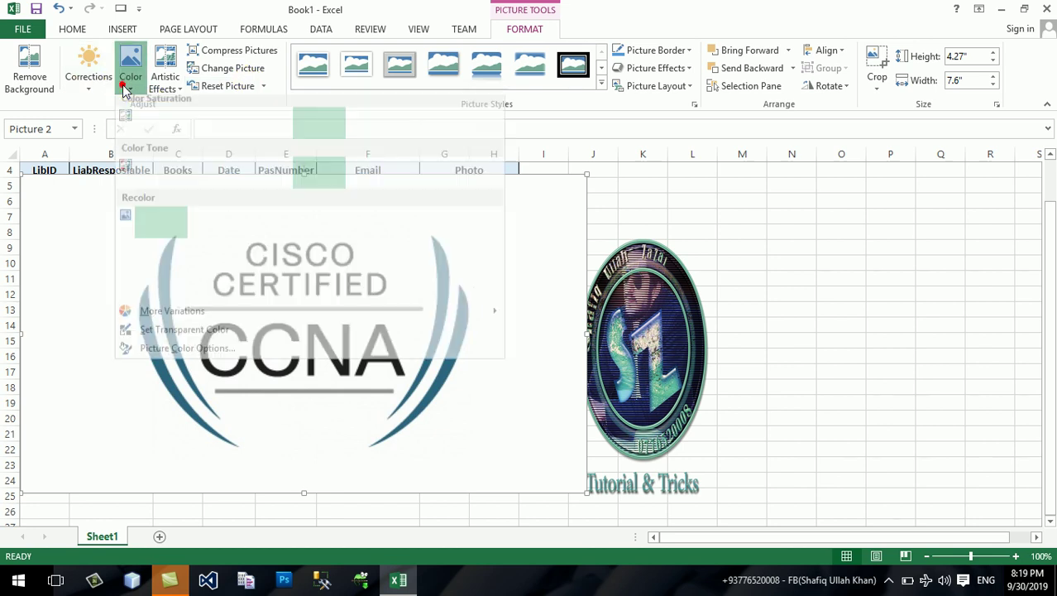
{"action": "left_click", "coordinate": [162, 339]}
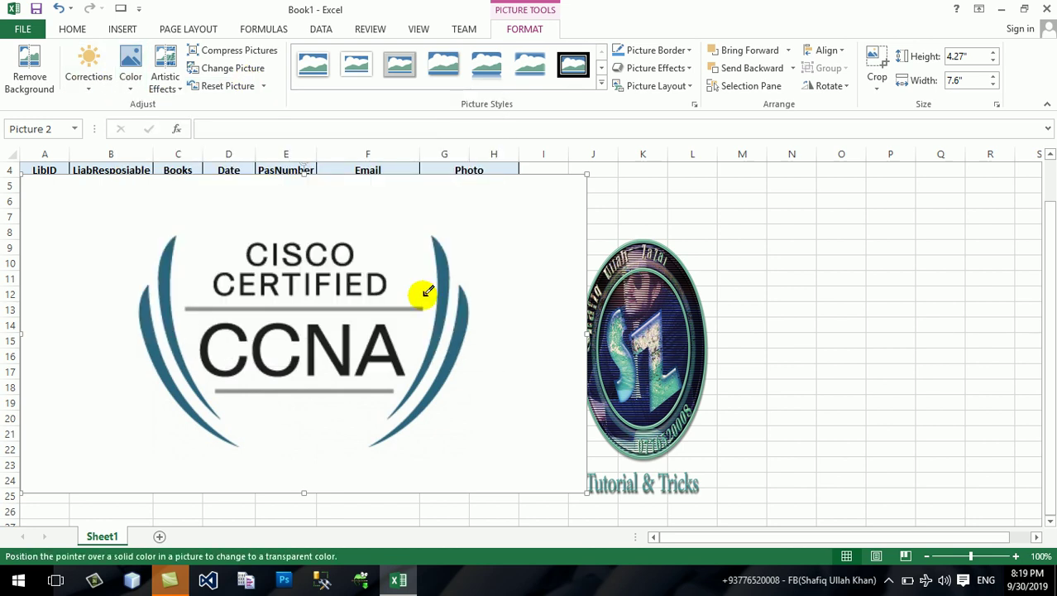
{"action": "left_click", "coordinate": [488, 267]}
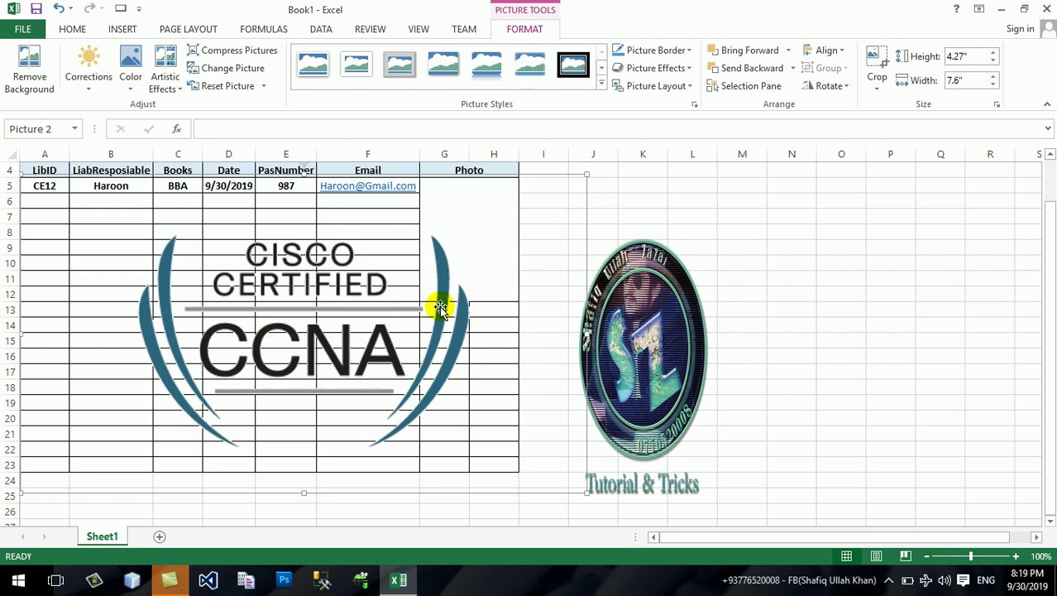
{"action": "mouse_move", "coordinate": [439, 306]}
{"action": "left_mouse_down"}
{"action": "mouse_move", "coordinate": [415, 302]}
{"action": "mouse_move", "coordinate": [434, 296]}
{"action": "left_mouse_up"}
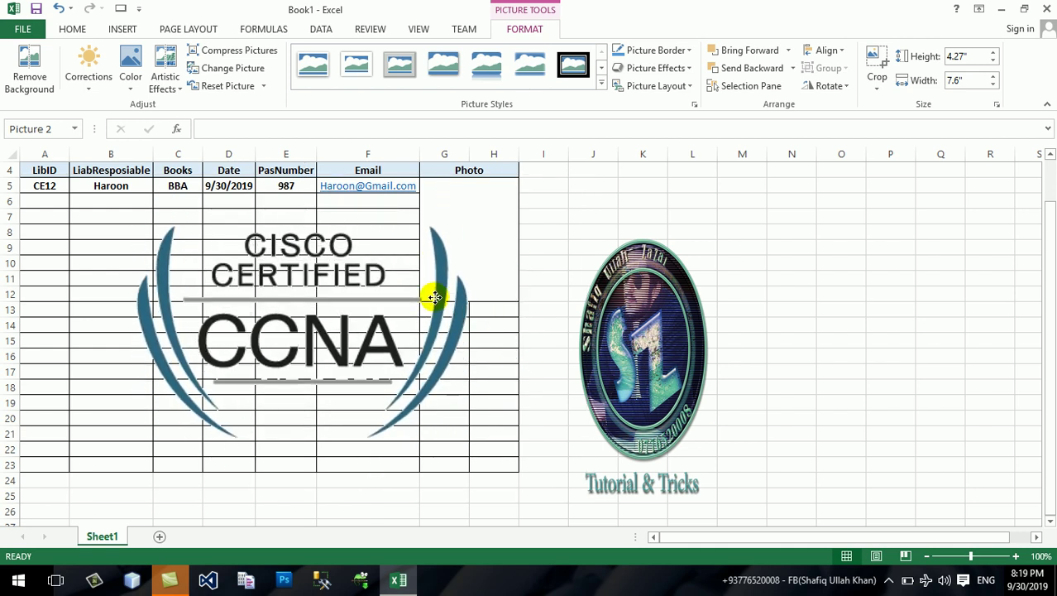
{"action": "left_click", "coordinate": [677, 327]}
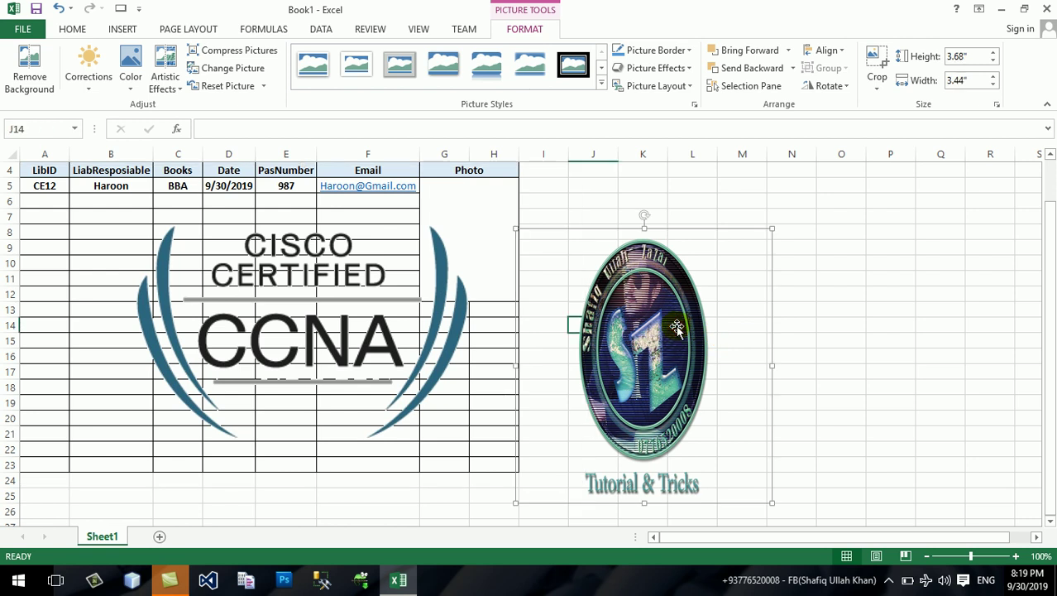
{"action": "key", "text": "Delete"}
Shrink the CCNA logo to 1.28" by 1.74" and fit it inside the merged Photo cell.
{"action": "left_click", "coordinate": [271, 307]}
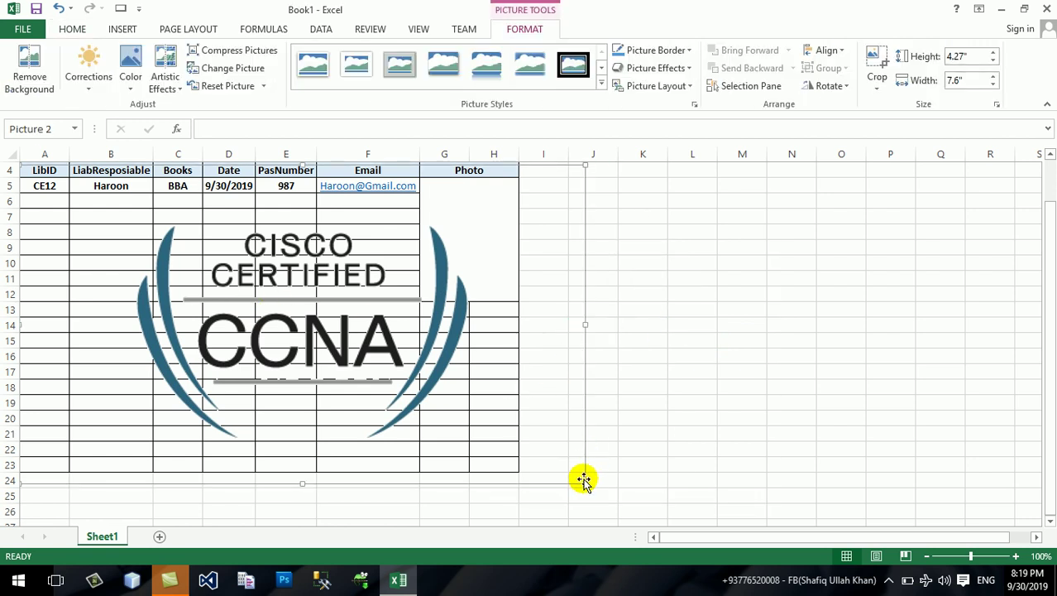
{"action": "left_click_drag", "start_coordinate": [532, 453], "coordinate": [245, 295]}
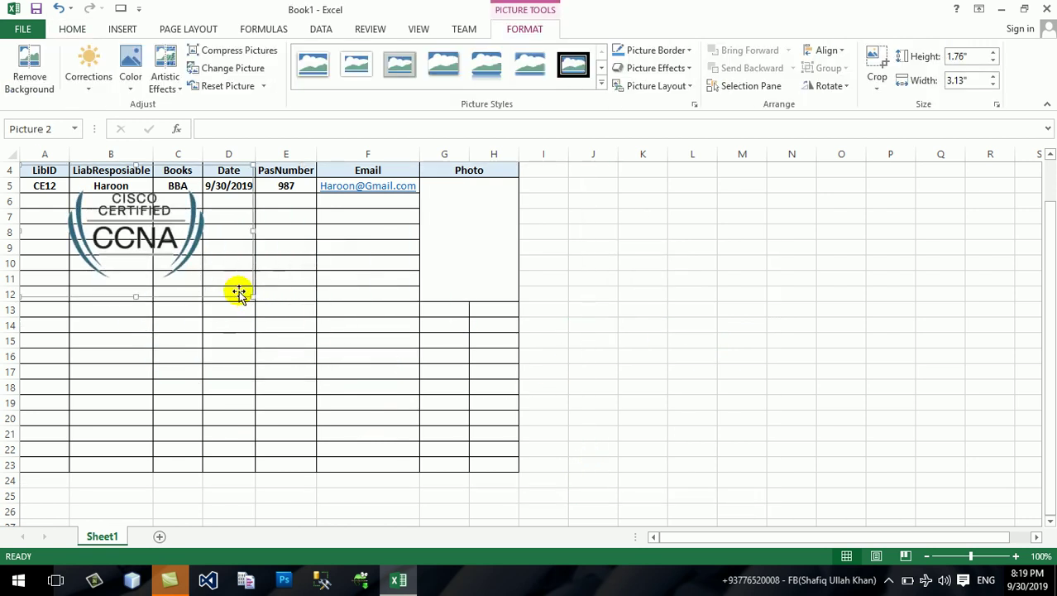
{"action": "mouse_move", "coordinate": [177, 248]}
{"action": "left_mouse_down"}
{"action": "mouse_move", "coordinate": [585, 278]}
{"action": "mouse_move", "coordinate": [497, 256]}
{"action": "left_mouse_up"}
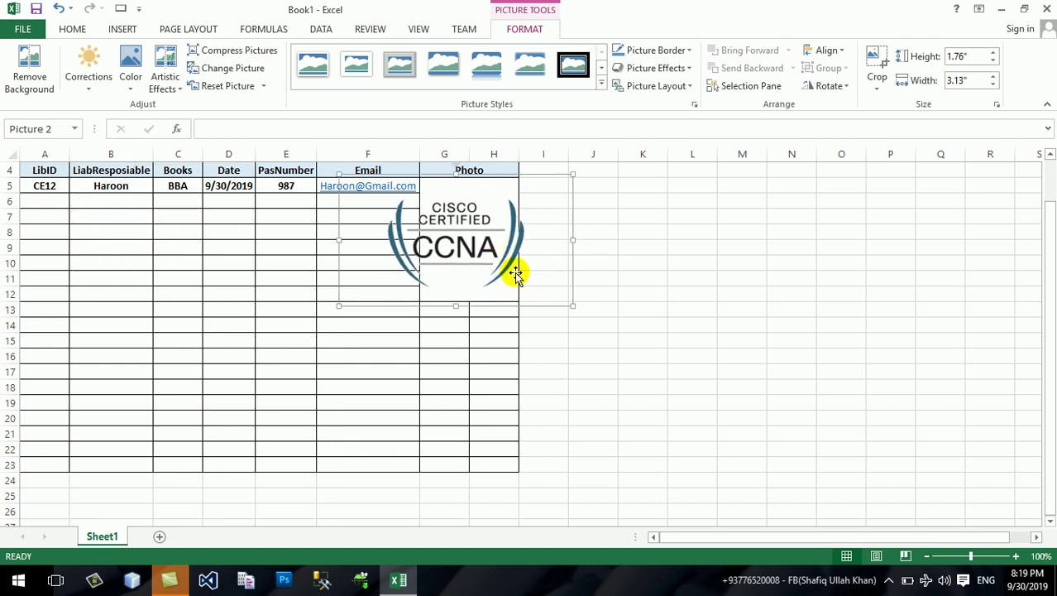
{"action": "left_click_drag", "start_coordinate": [565, 307], "coordinate": [500, 272]}
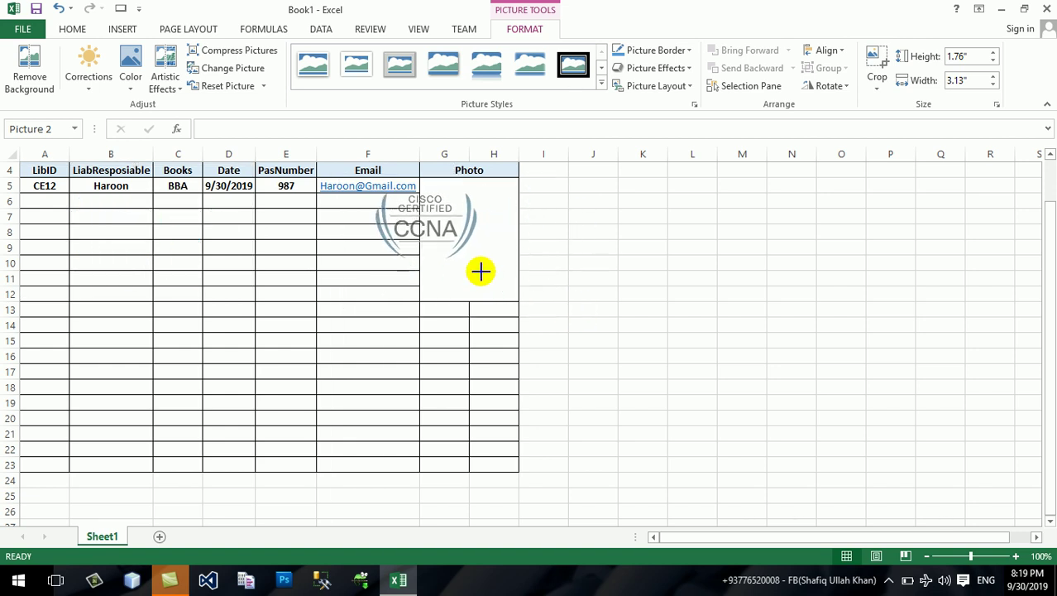
{"action": "mouse_move", "coordinate": [414, 230]}
{"action": "left_mouse_down"}
{"action": "mouse_move", "coordinate": [478, 259]}
{"action": "mouse_move", "coordinate": [461, 246]}
{"action": "left_mouse_up"}
{"action": "left_click_drag", "start_coordinate": [557, 238], "coordinate": [482, 222]}
Check the CCNA logo's placement and preview artistic effects, picture styles and effects without applying any.
{"action": "left_click", "coordinate": [627, 274]}
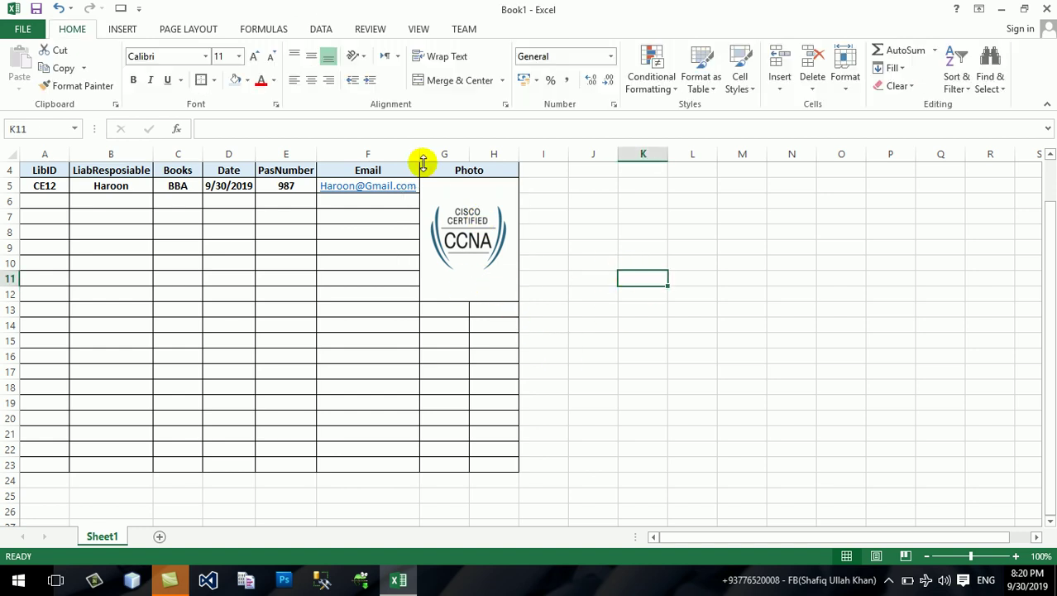
{"action": "left_click", "coordinate": [453, 219]}
{"action": "left_click", "coordinate": [524, 29]}
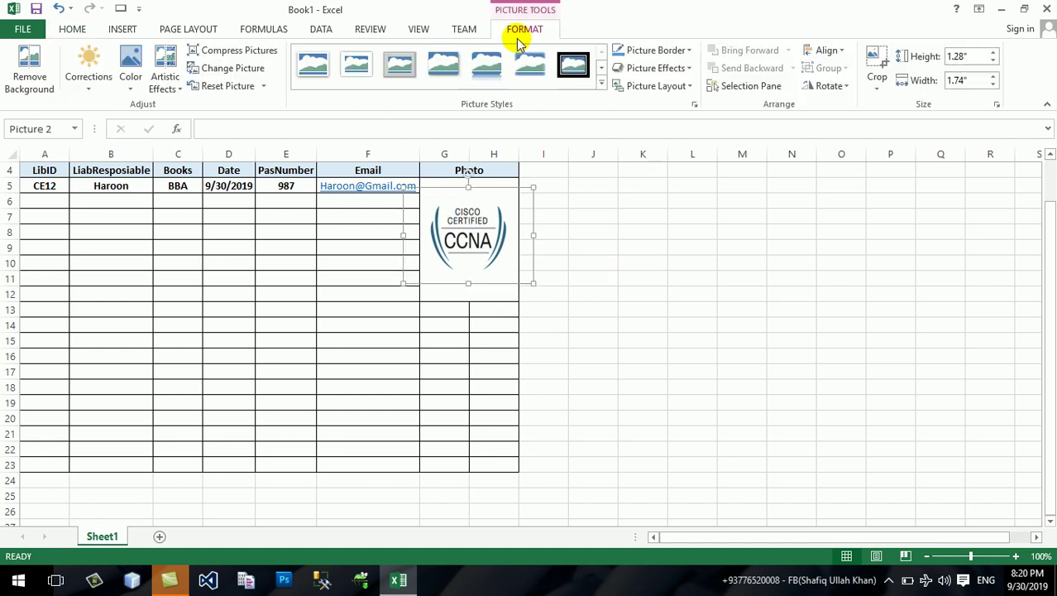
{"action": "left_click", "coordinate": [166, 76]}
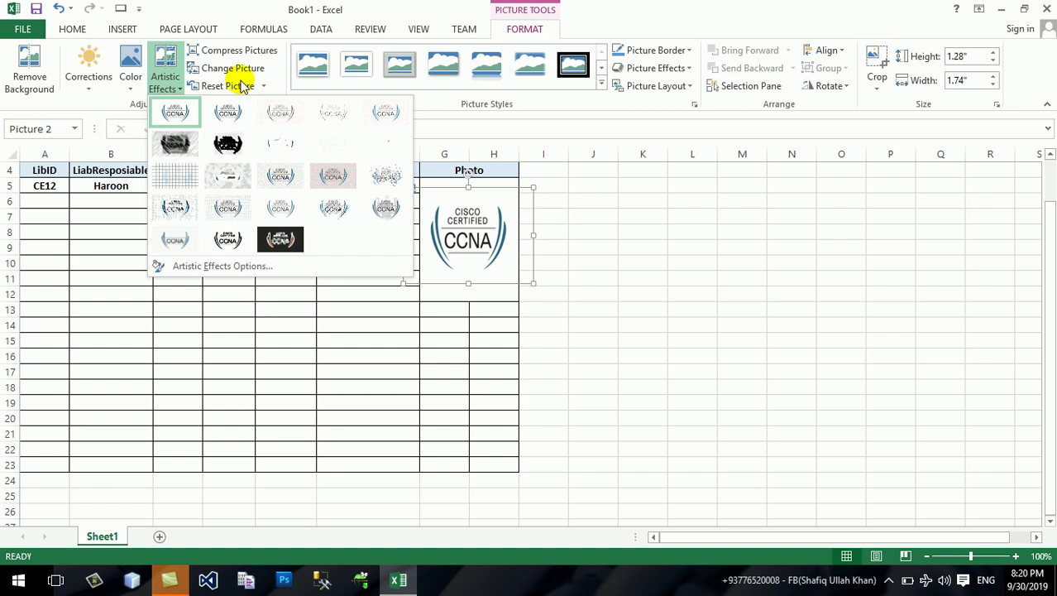
{"action": "left_click", "coordinate": [604, 83]}
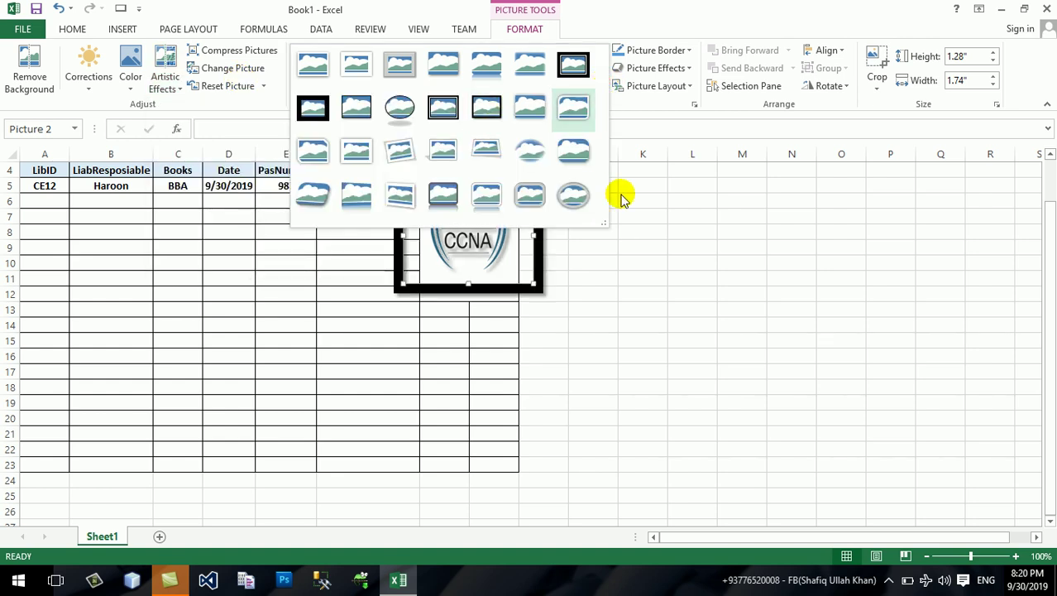
{"action": "left_click", "coordinate": [667, 232]}
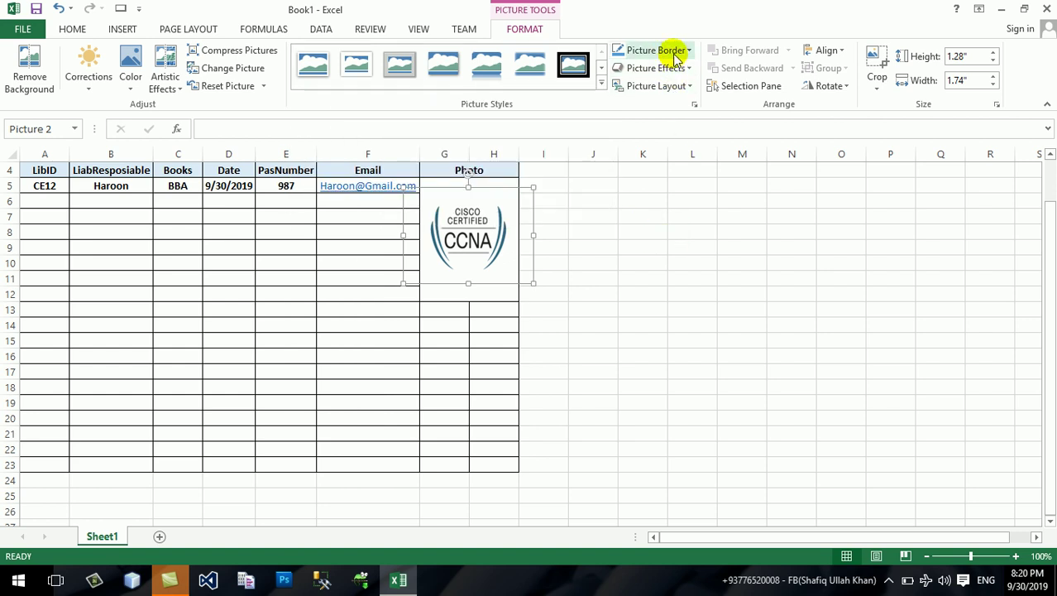
{"action": "left_click", "coordinate": [683, 70]}
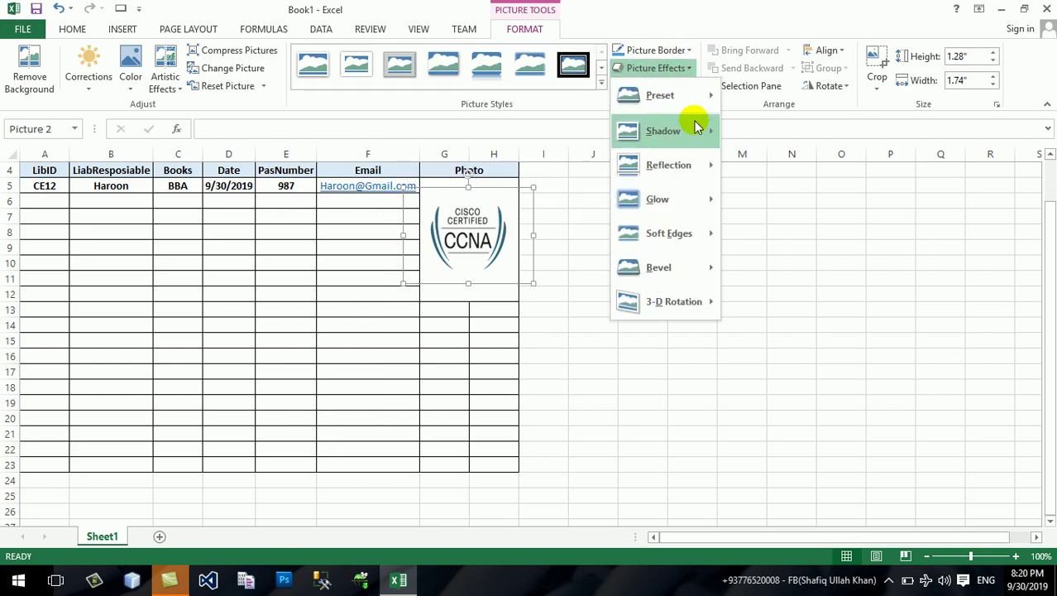
{"action": "mouse_move", "coordinate": [663, 131]}
{"action": "left_click", "coordinate": [572, 337]}
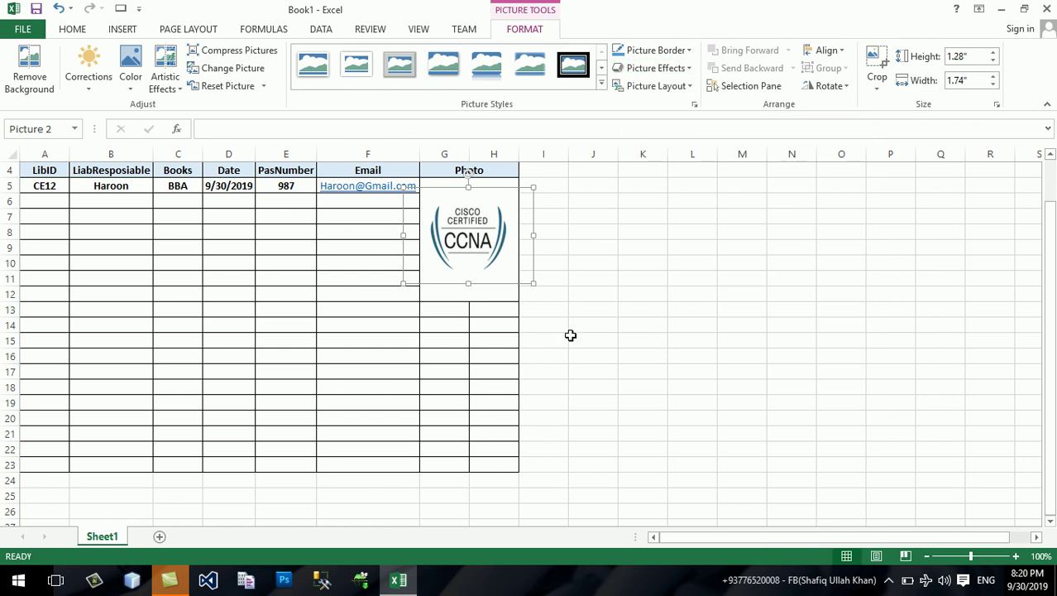
{"action": "left_click", "coordinate": [124, 32]}
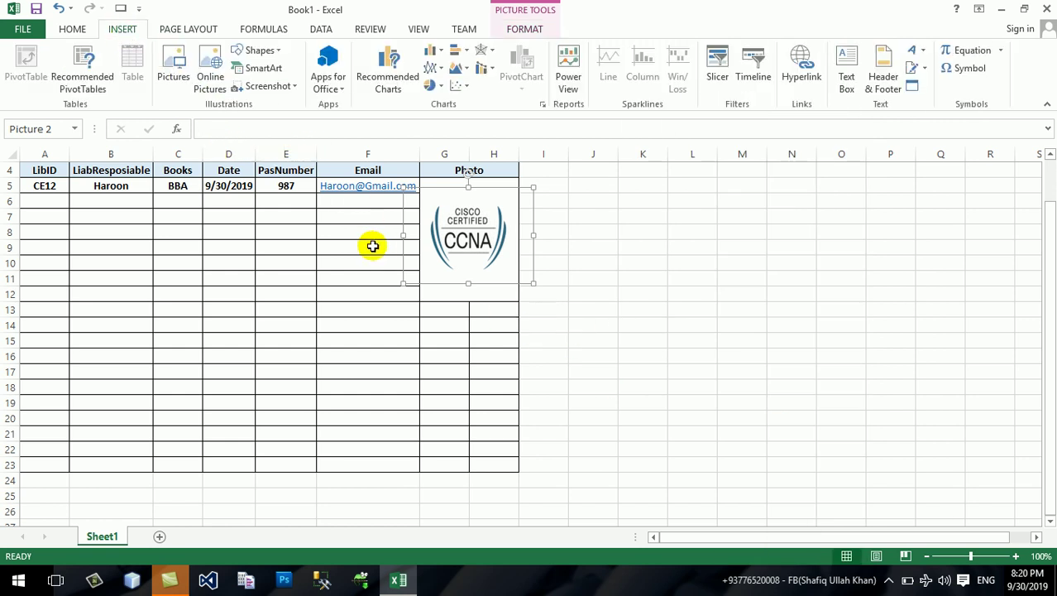